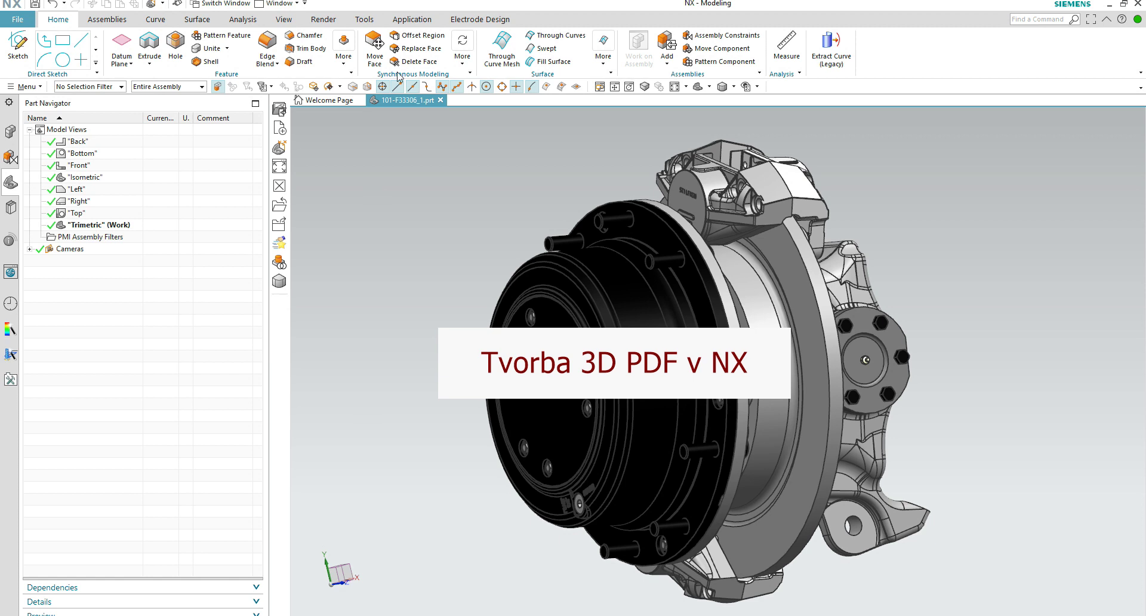
Switch on the PMI application and reveal the Publish Technical Data Package options
click(416, 19)
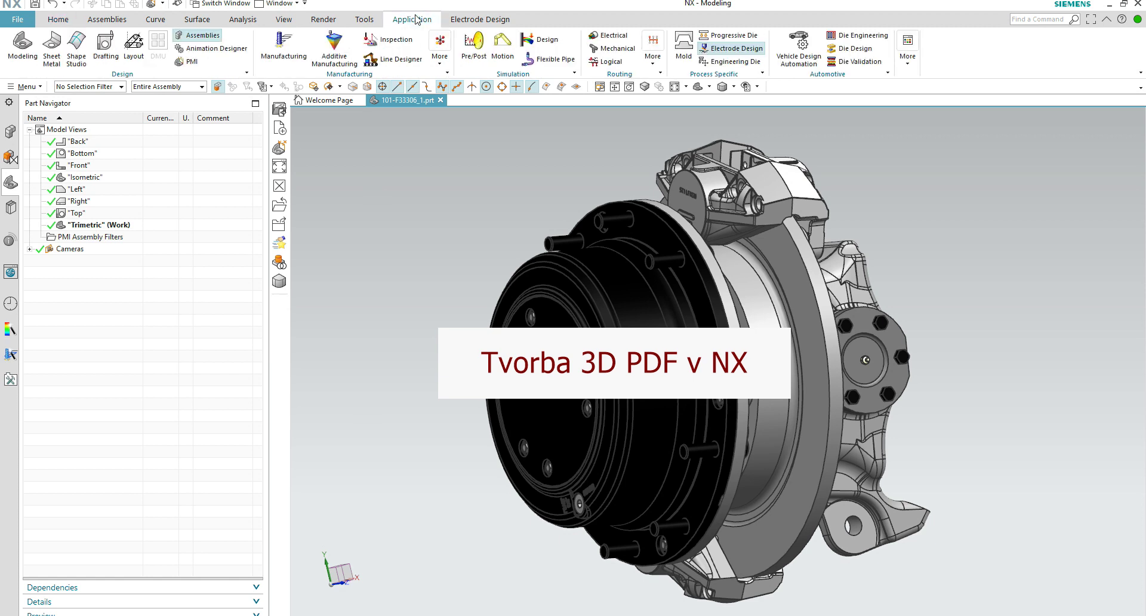
click(190, 63)
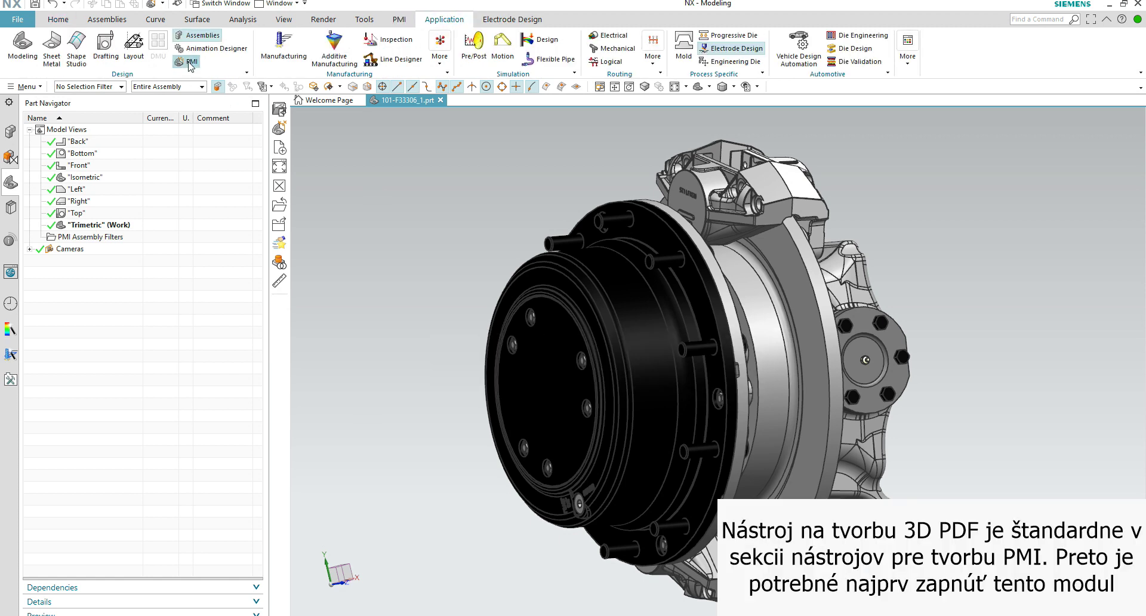
click(399, 20)
click(626, 67)
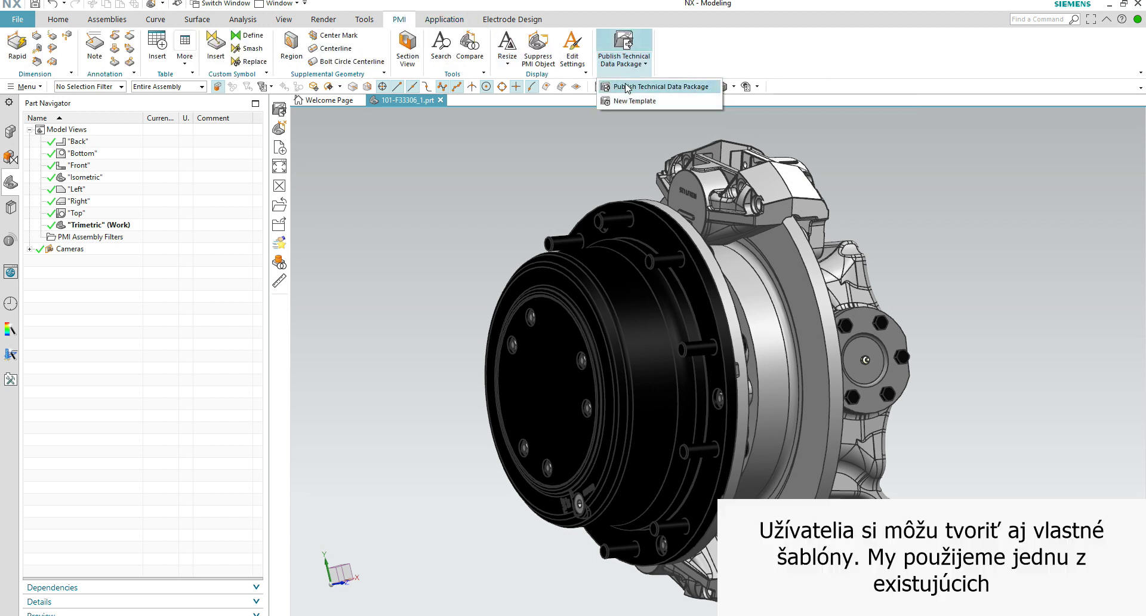
Publish using the A4 - Assembly-Landscape template with all eight views, Back through Trimetric, selected
click(633, 87)
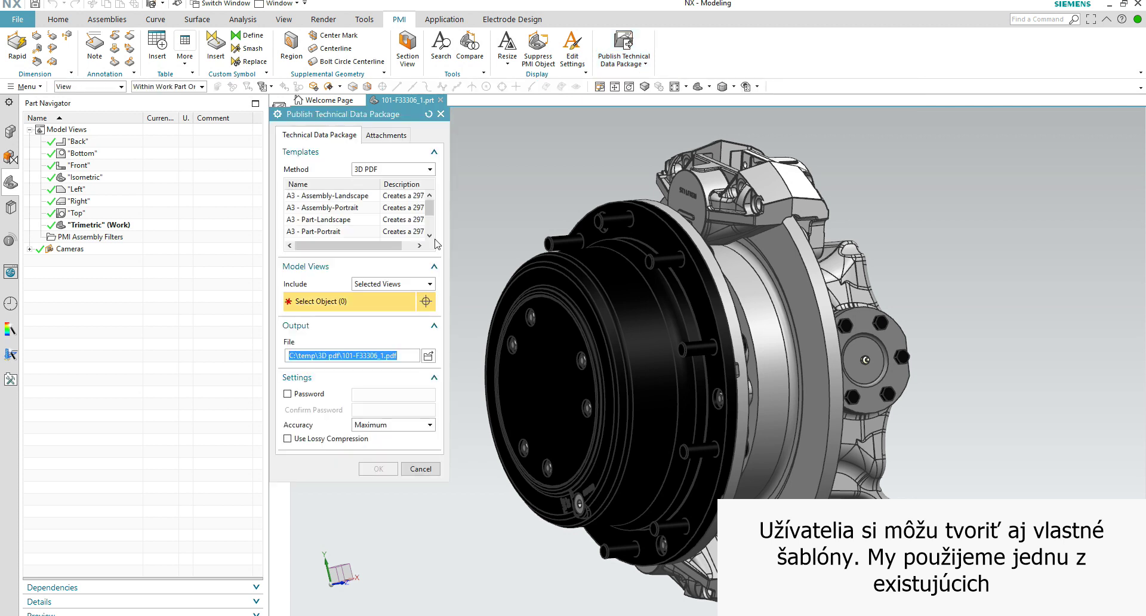
drag(356, 477, 356, 540)
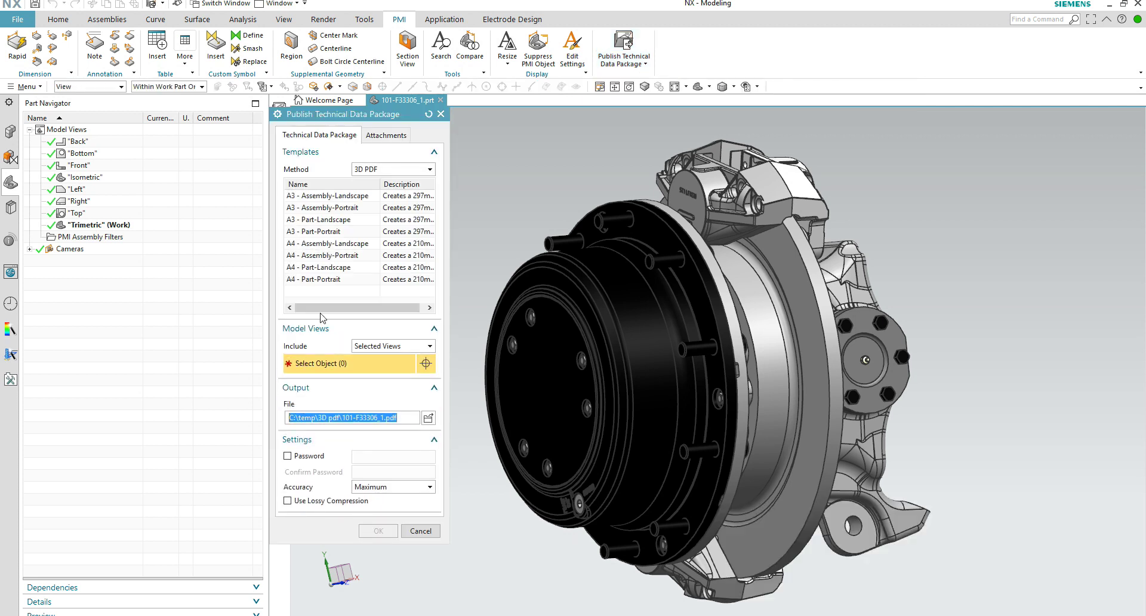
click(339, 244)
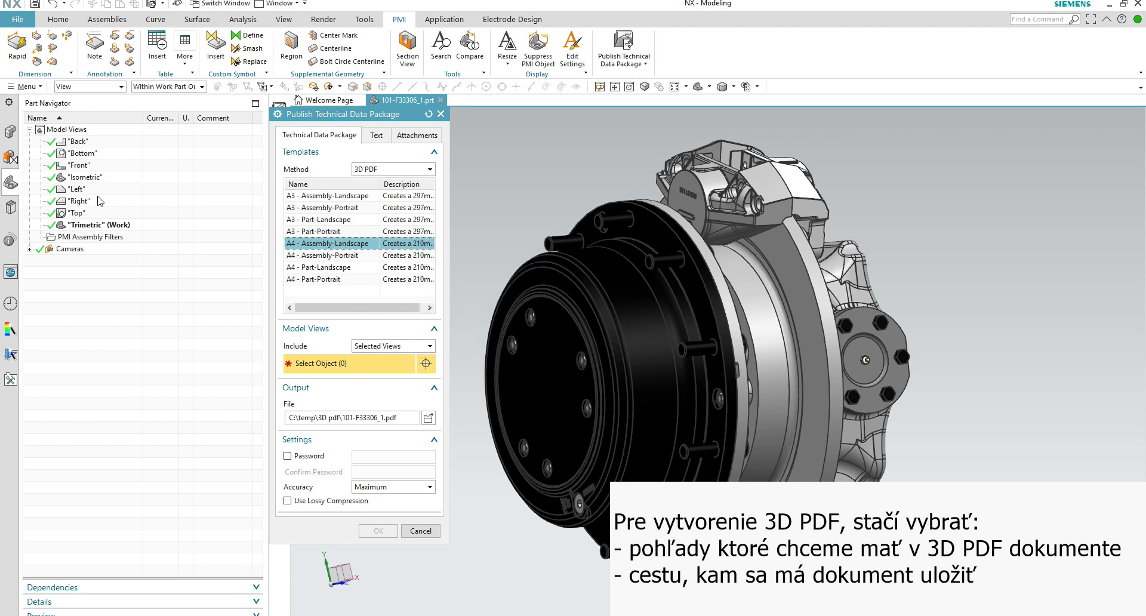
click(80, 145)
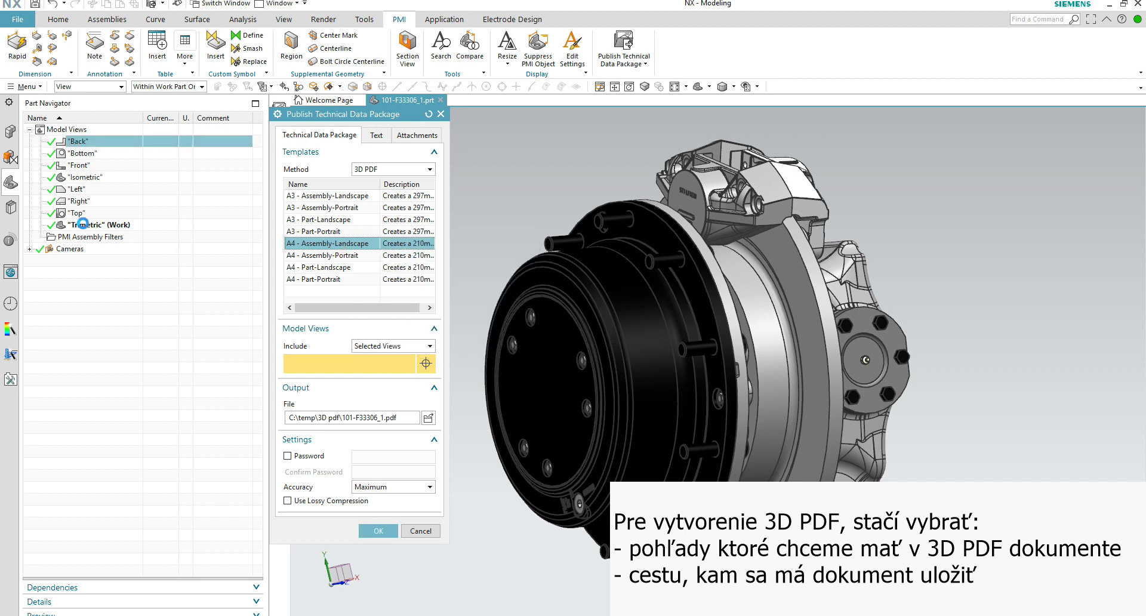
shift+click(85, 225)
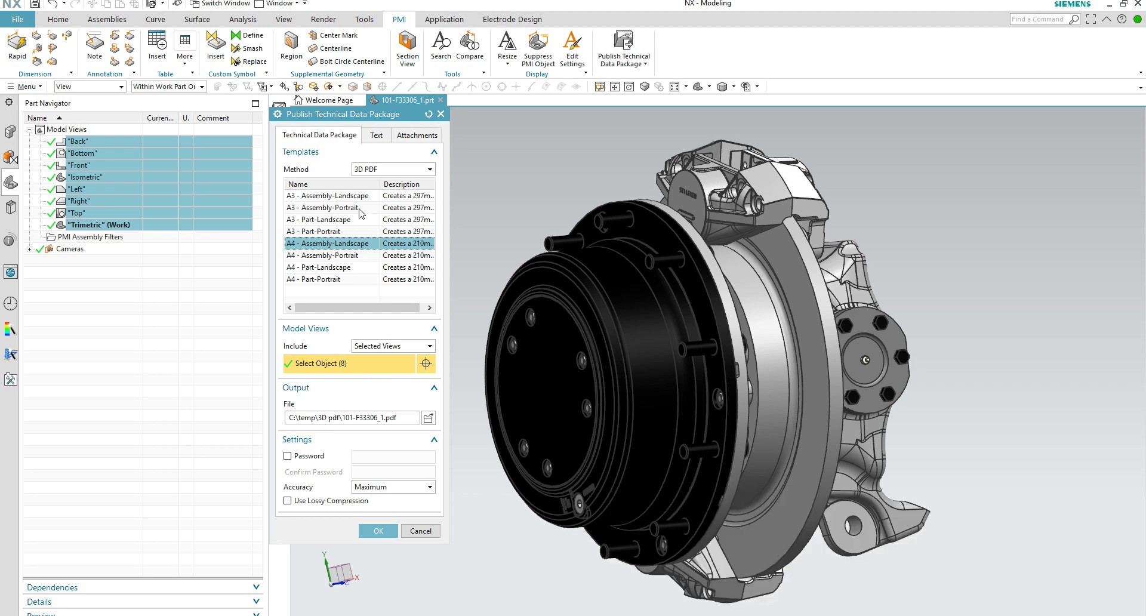
click(375, 135)
Enter Part Number 1234, Description test and Design Date 05.4.2019 as package text
double_click(363, 168)
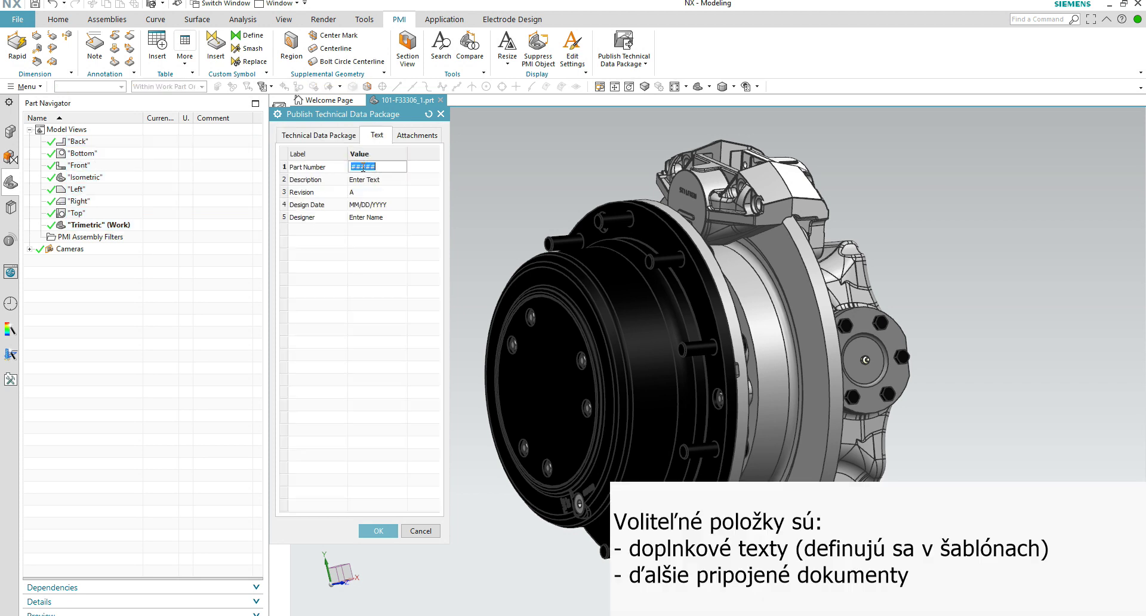
text(1234)
double_click(382, 175)
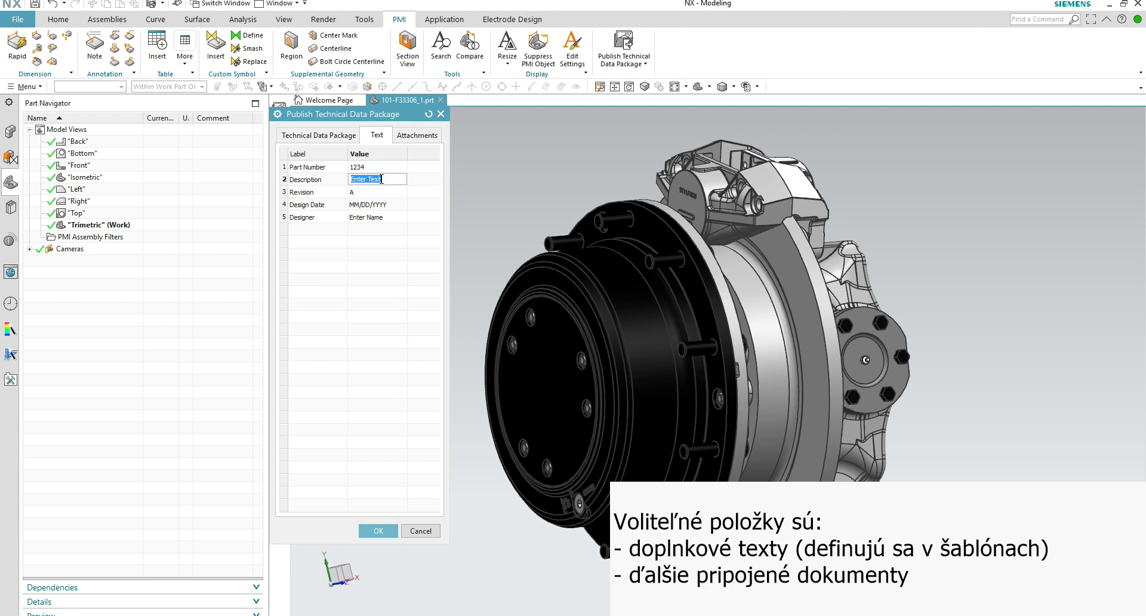
text(test)
key(Return)
double_click(378, 204)
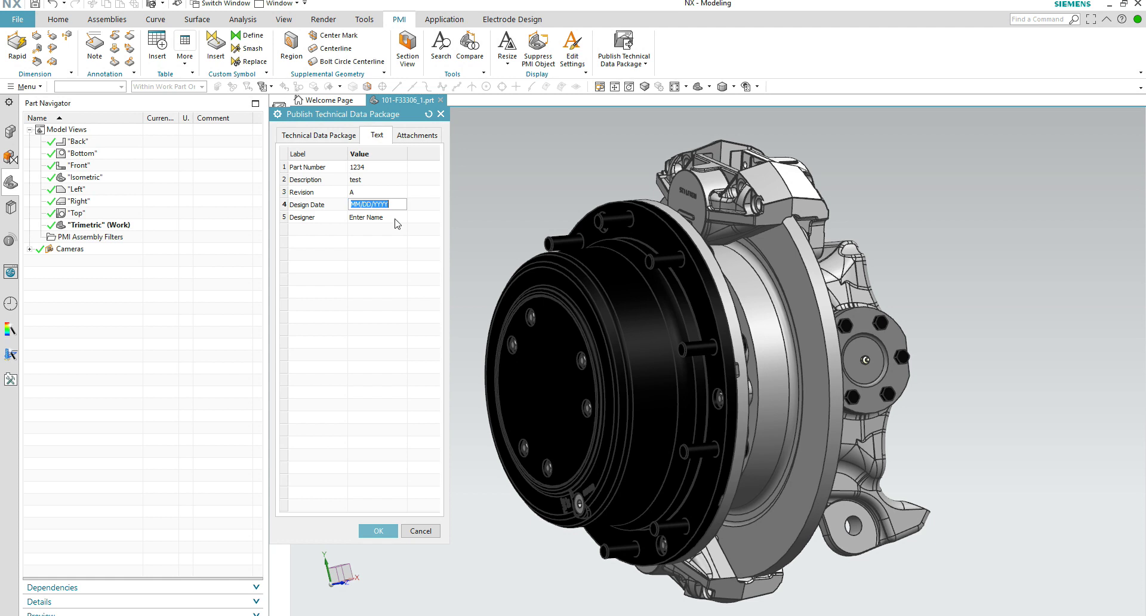
text(05.4.2019)
key(Tab)
Attach NX_overview.pdf and publish the package as 101-F33306_1.pdf
click(417, 136)
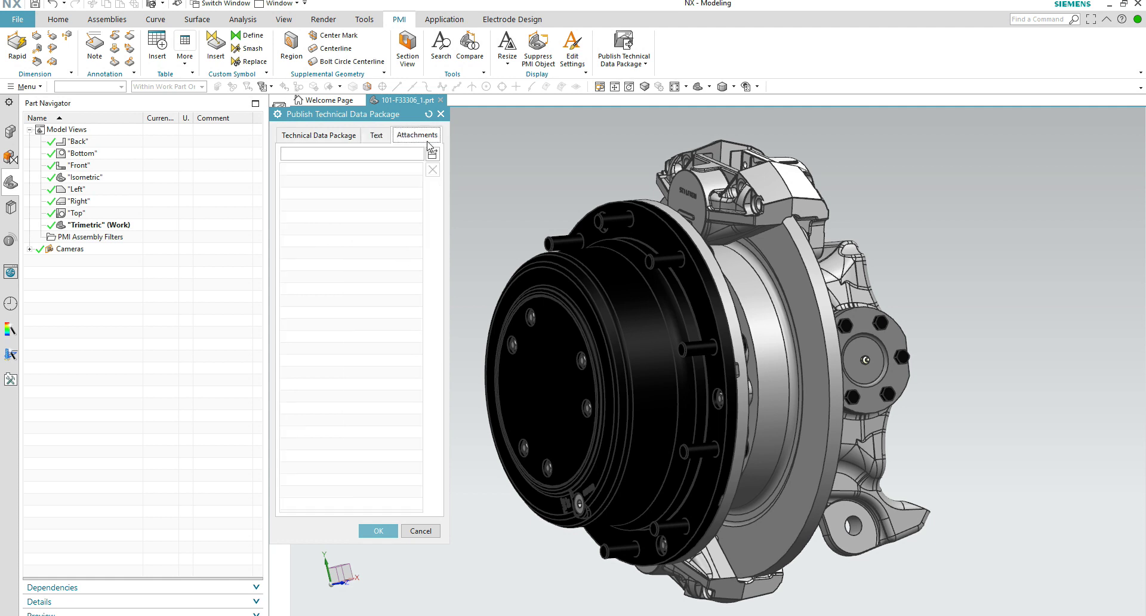
click(432, 154)
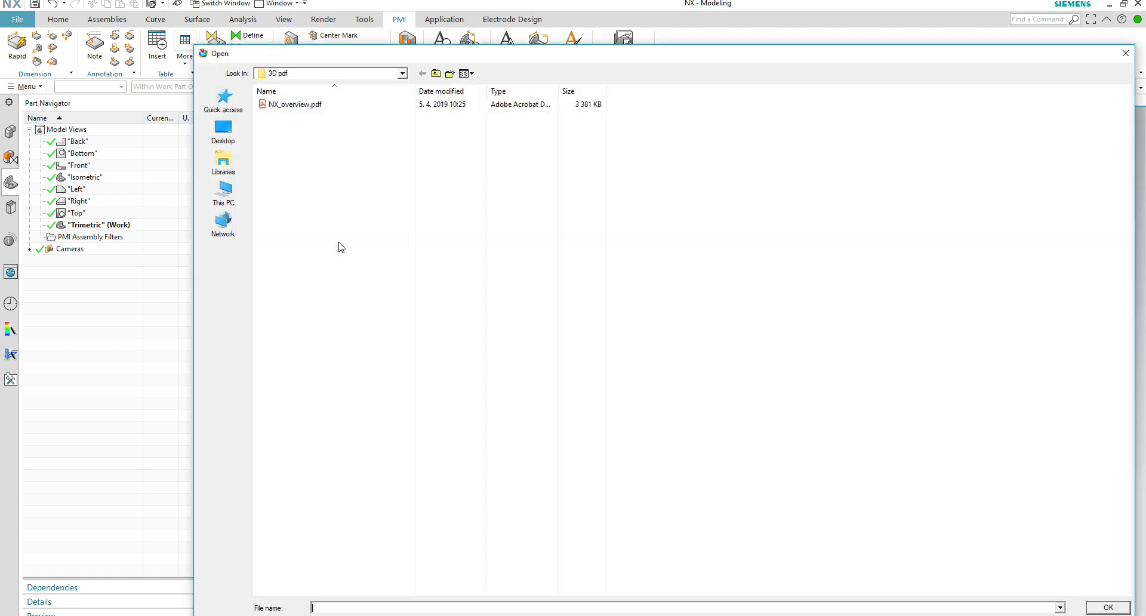
click(272, 105)
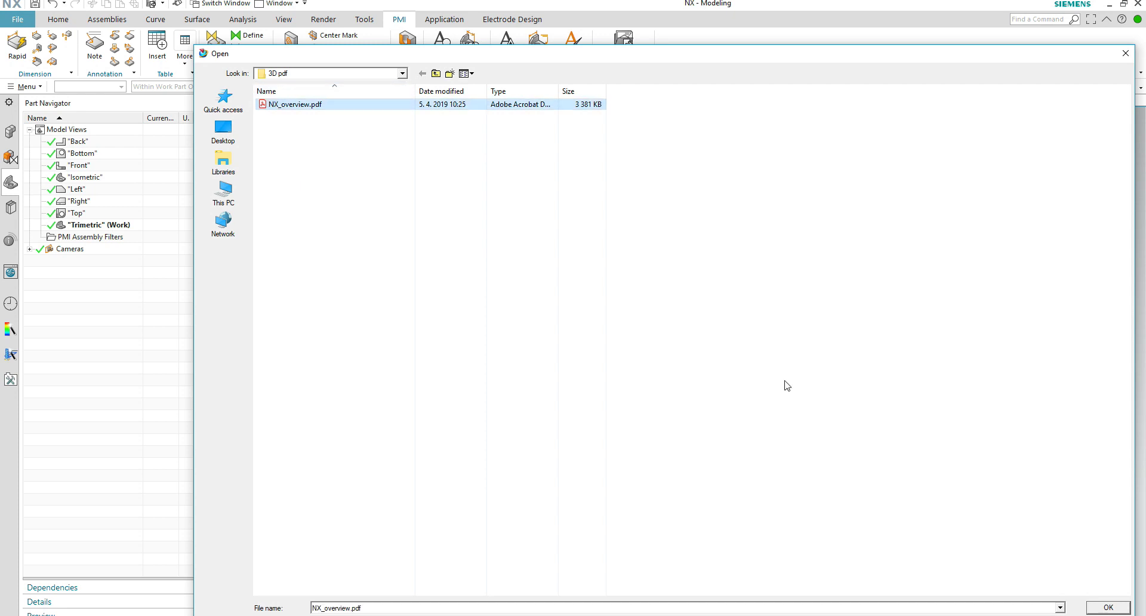
click(1108, 608)
click(319, 134)
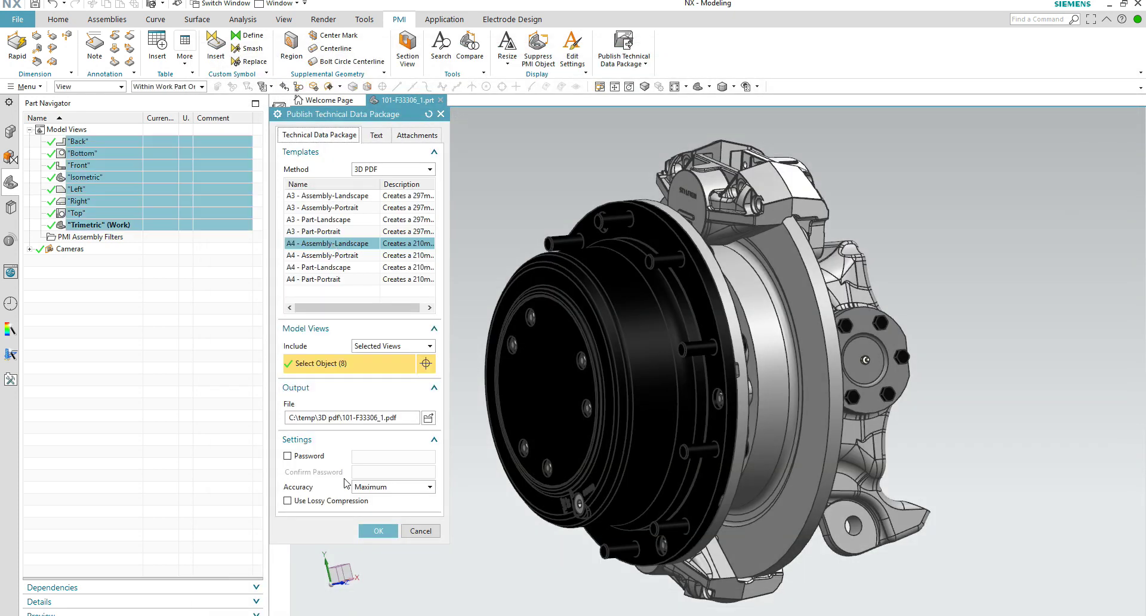
click(378, 531)
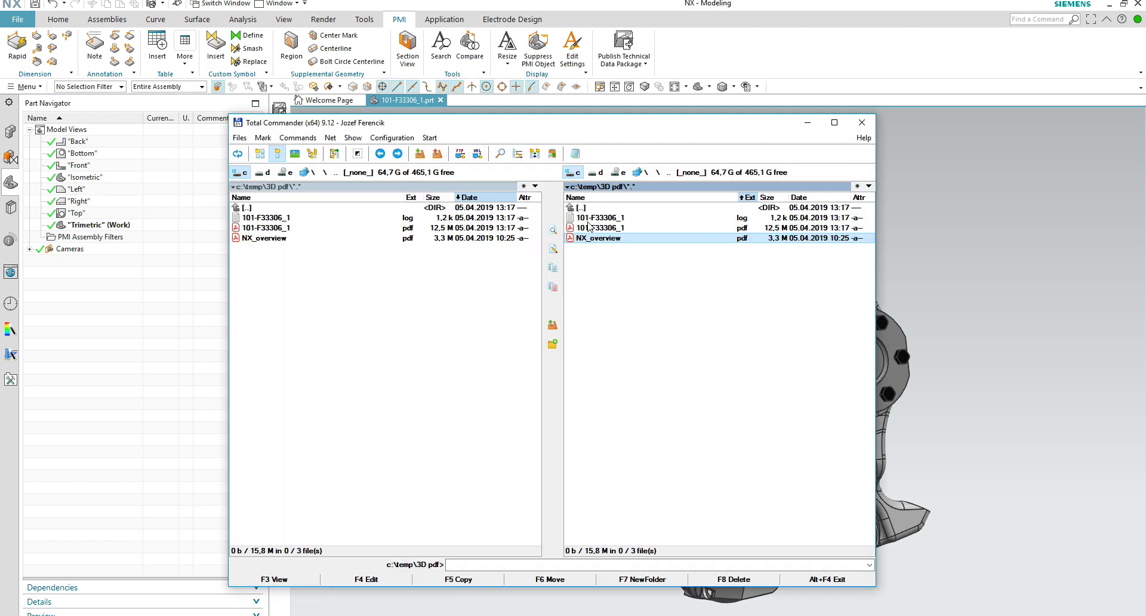
Open 101-F33306_1.pdf from c:\temp\3D pdf in Acrobat Reader
double_click(592, 229)
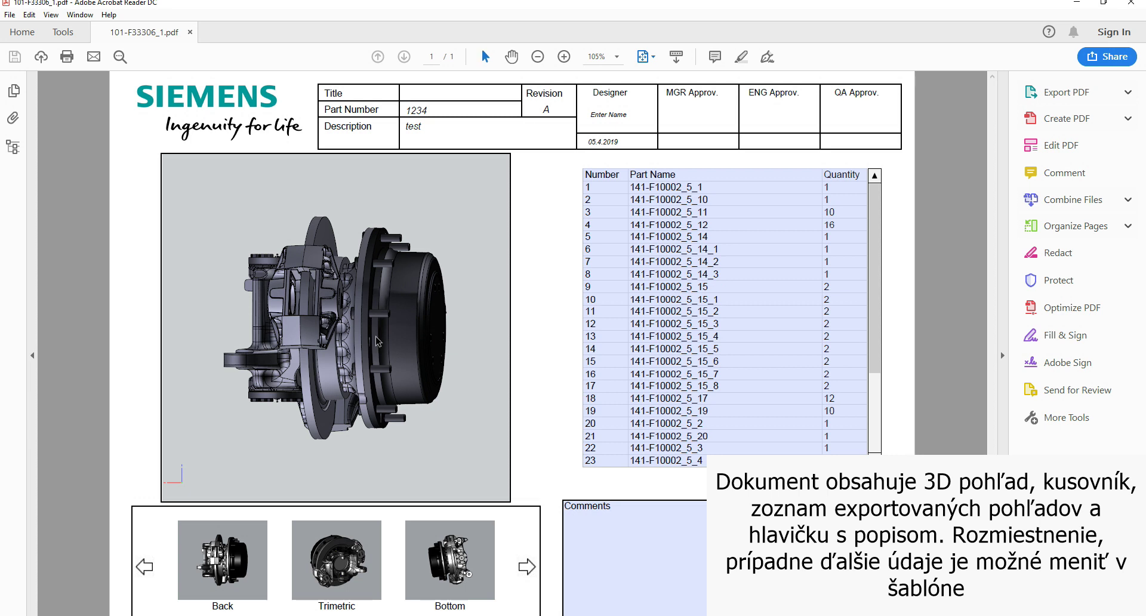
Rotate the hub and step through the Trimetric, Bottom, Front and Isometric views
mouse_move(378, 342)
mouse_down()
mouse_move(268, 228)
mouse_move(271, 361)
mouse_move(438, 300)
mouse_up()
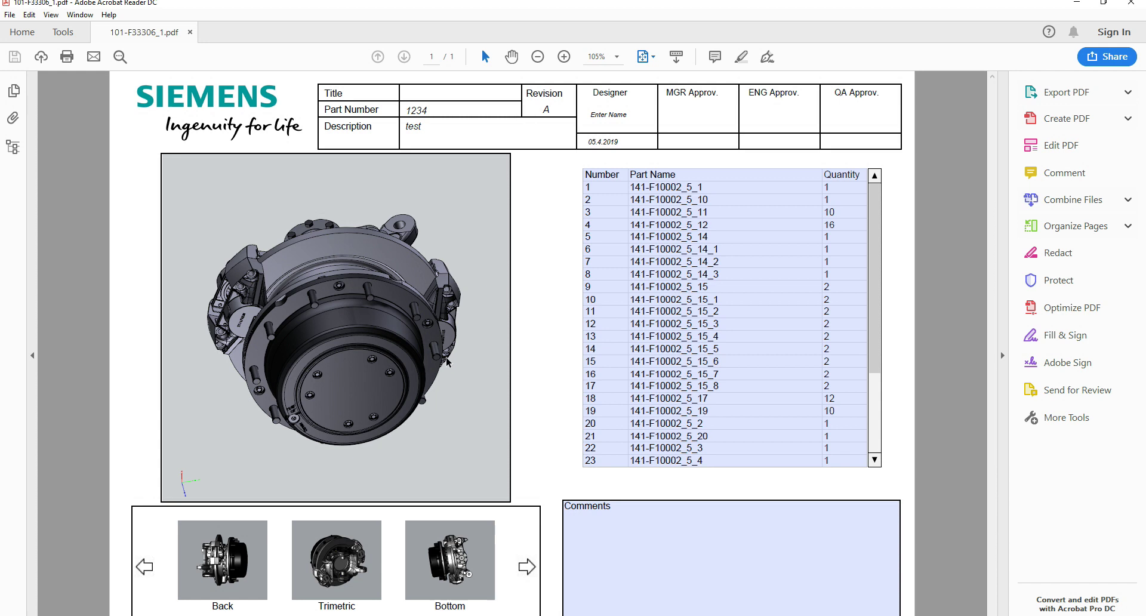
click(307, 572)
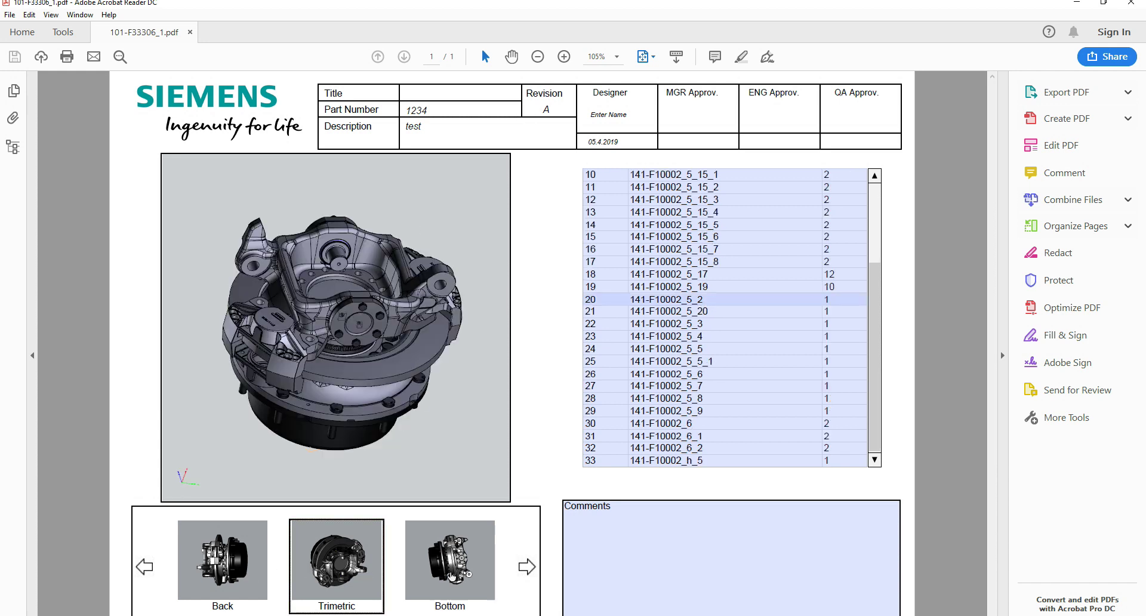
click(463, 571)
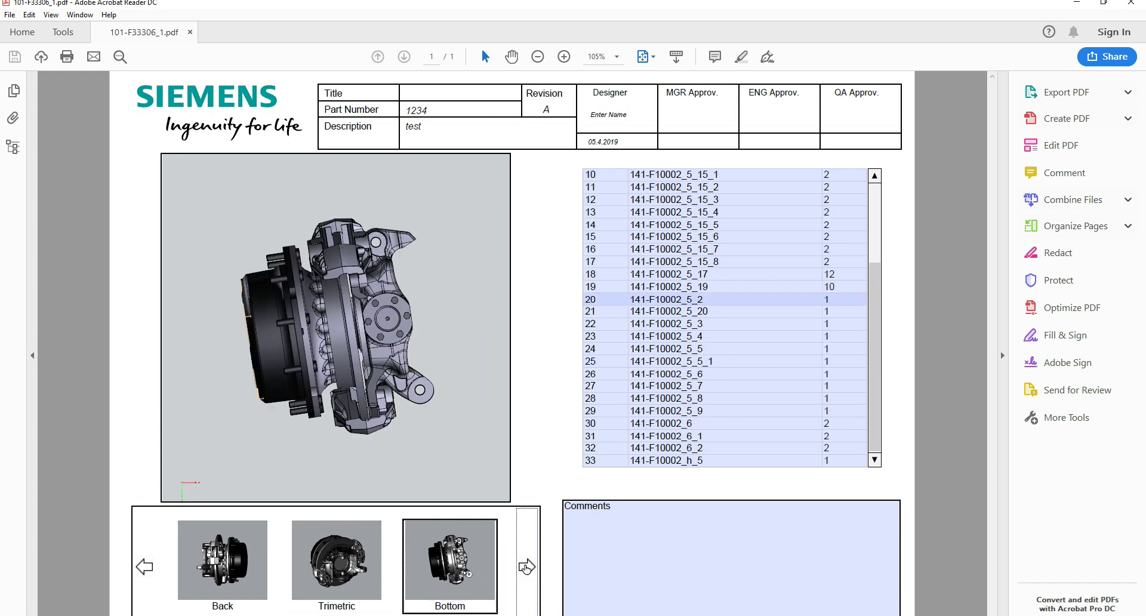
click(469, 574)
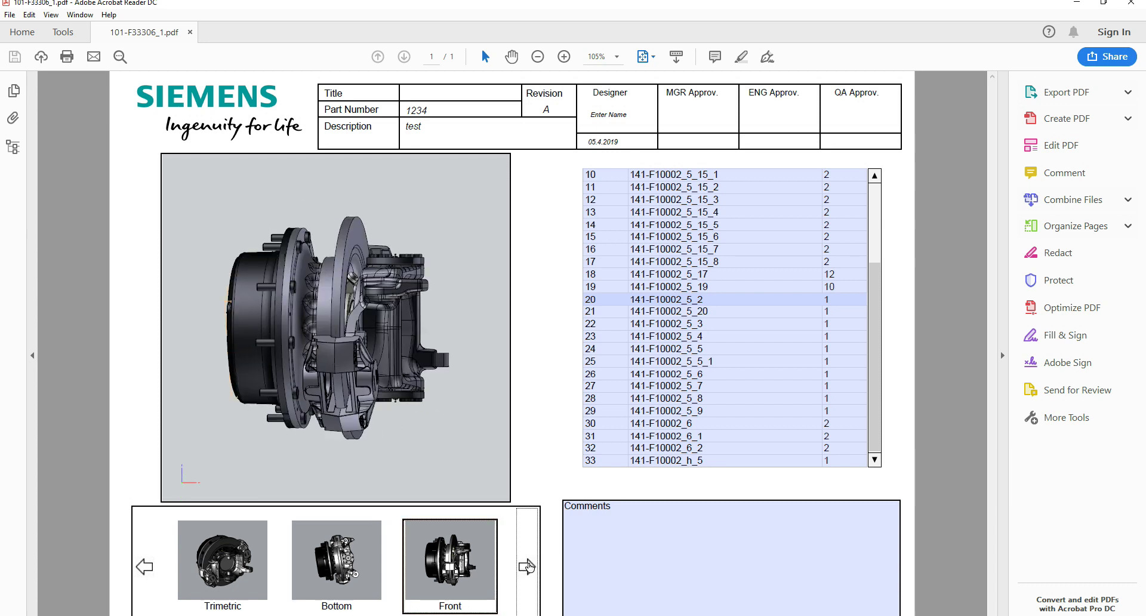
click(355, 586)
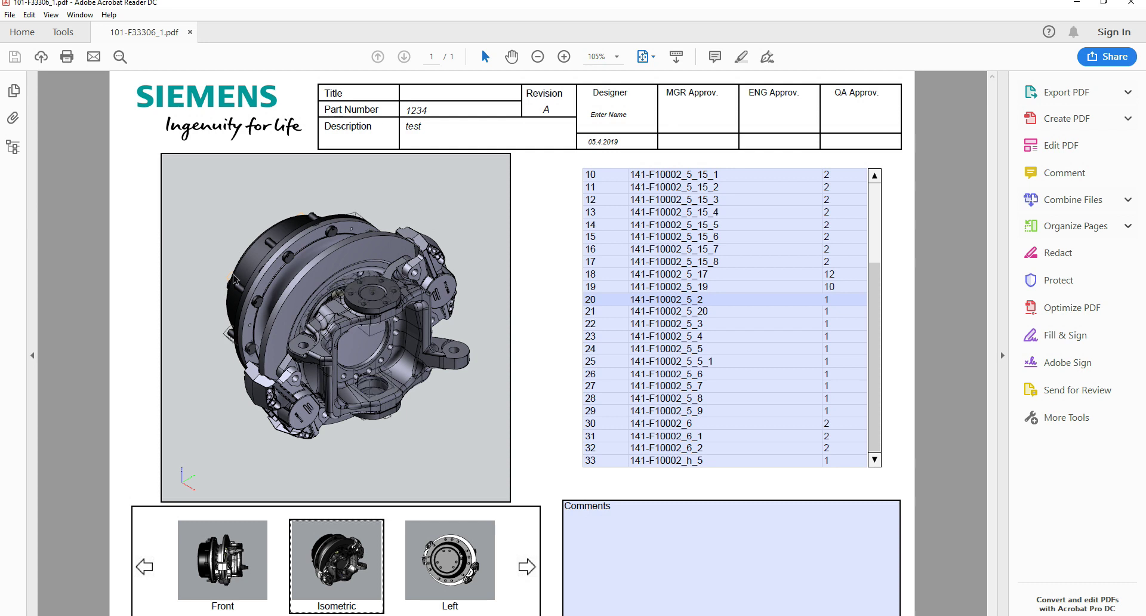
drag(222, 291, 548, 287)
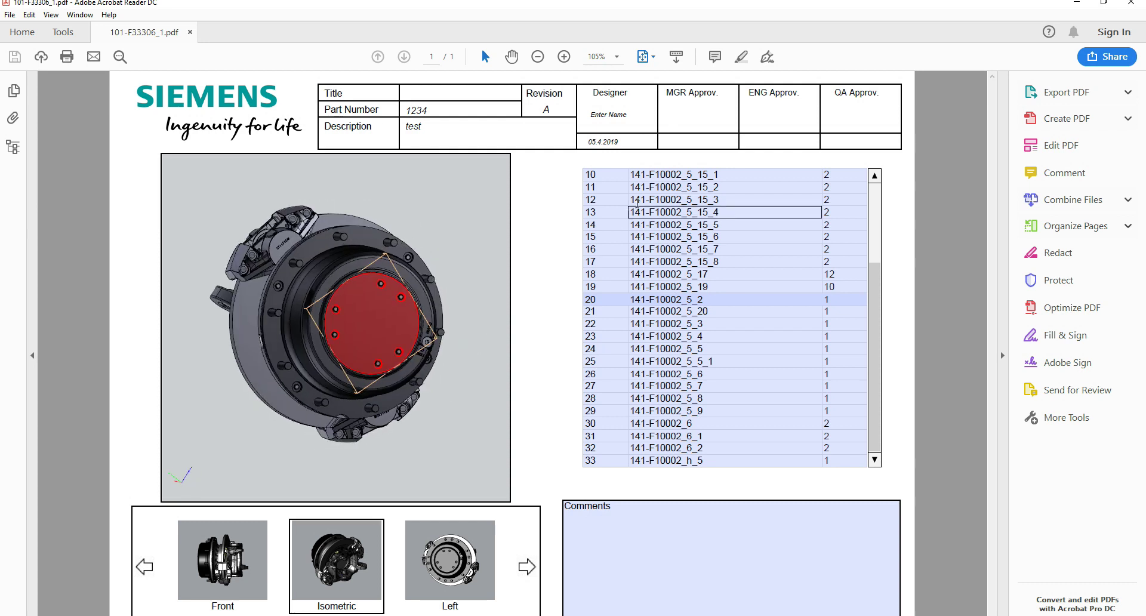
Highlight parts 141-F10002_5_15_2, _15_4, _15_8 and _5_20 from the parts list
click(652, 187)
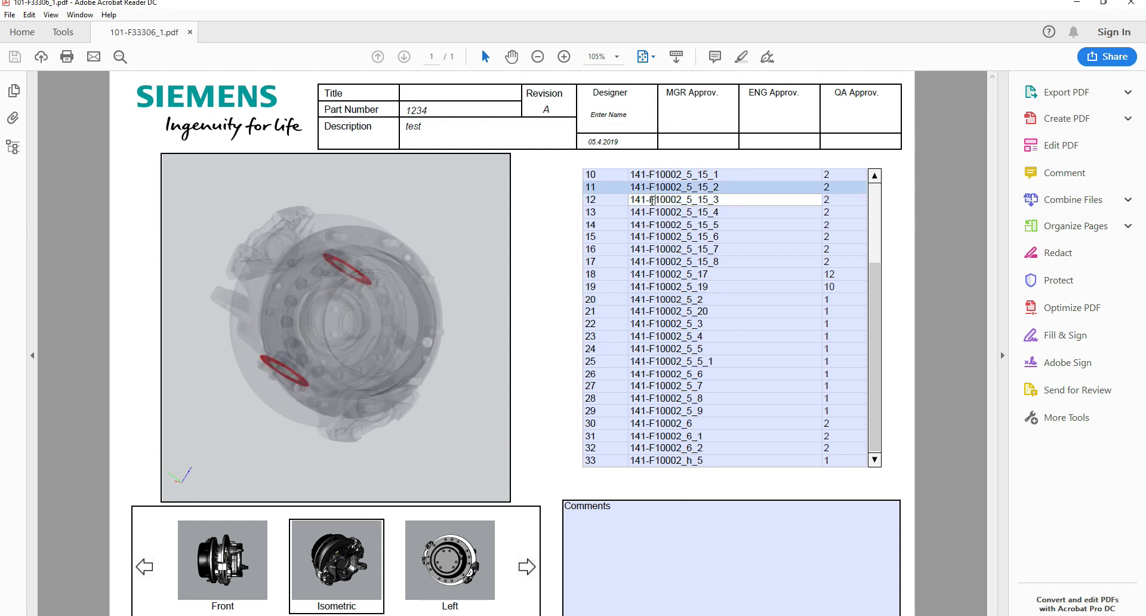
click(653, 211)
click(654, 239)
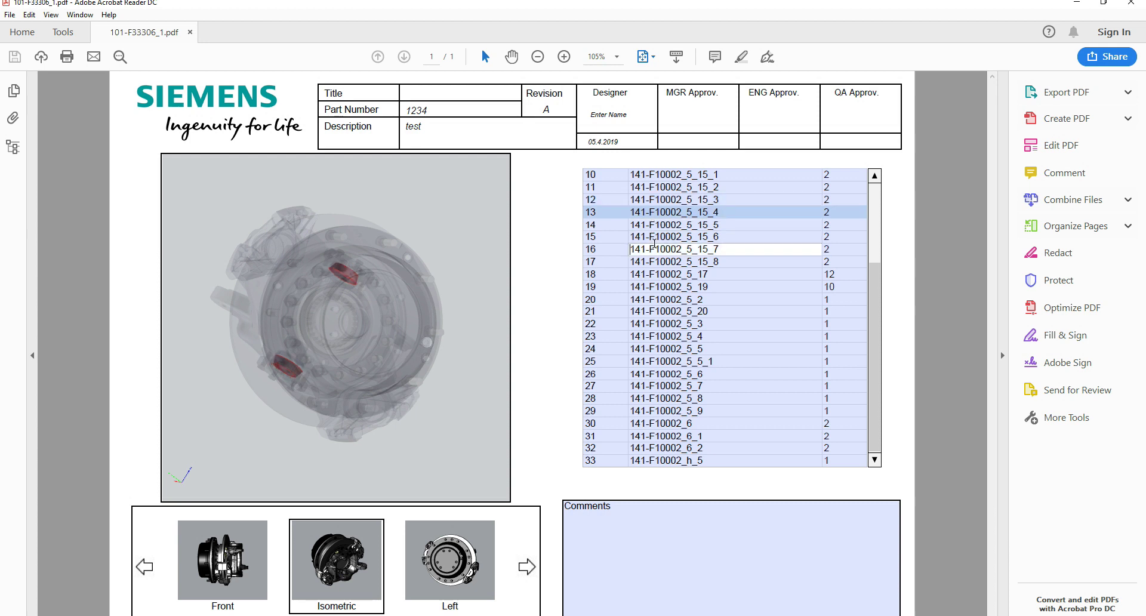
click(655, 261)
click(667, 310)
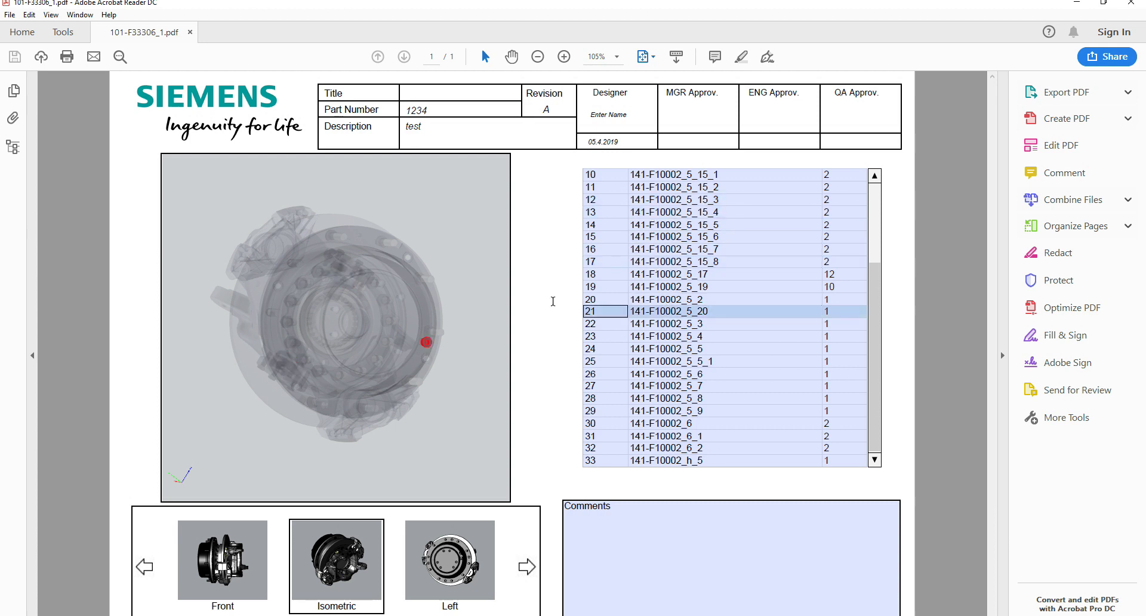
Isolate part 141-F10002_5_11 in the model tree, then restore all parts in Trimetric view
click(12, 148)
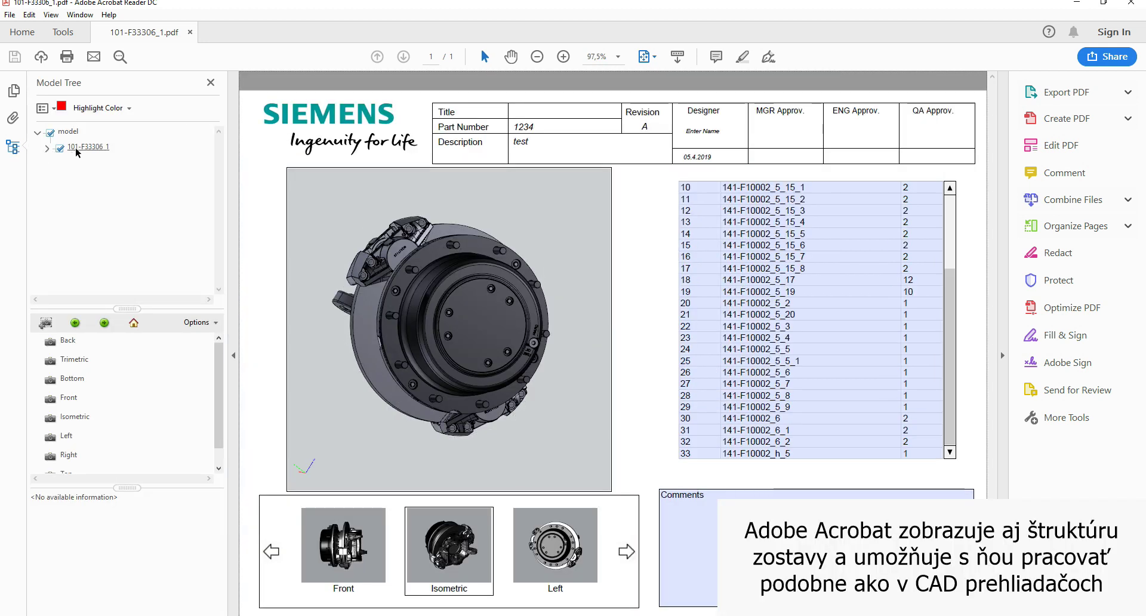
click(47, 149)
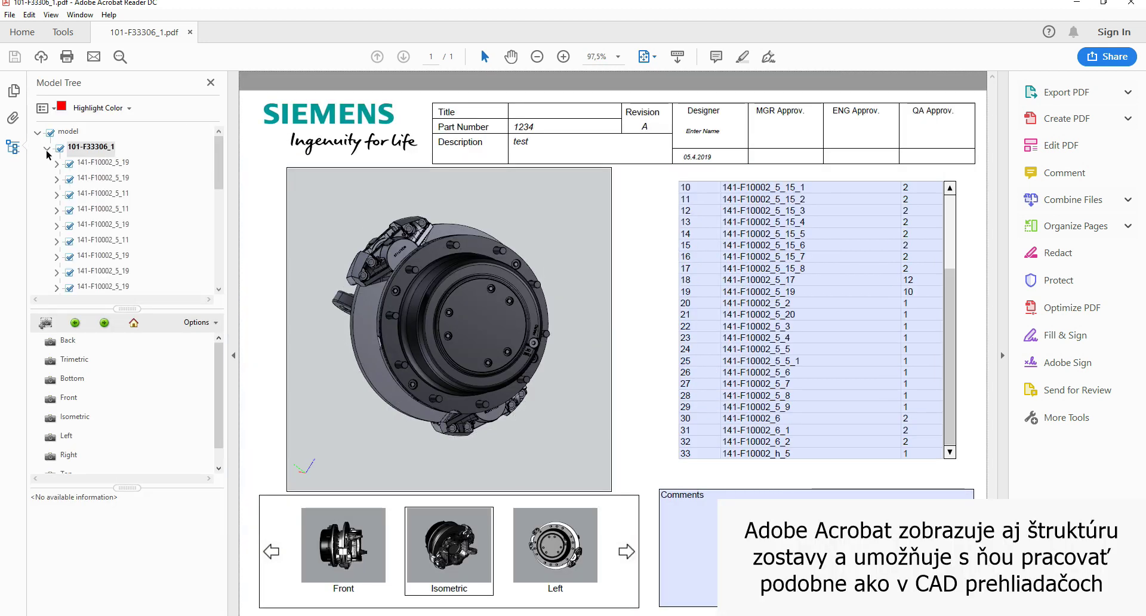
click(94, 161)
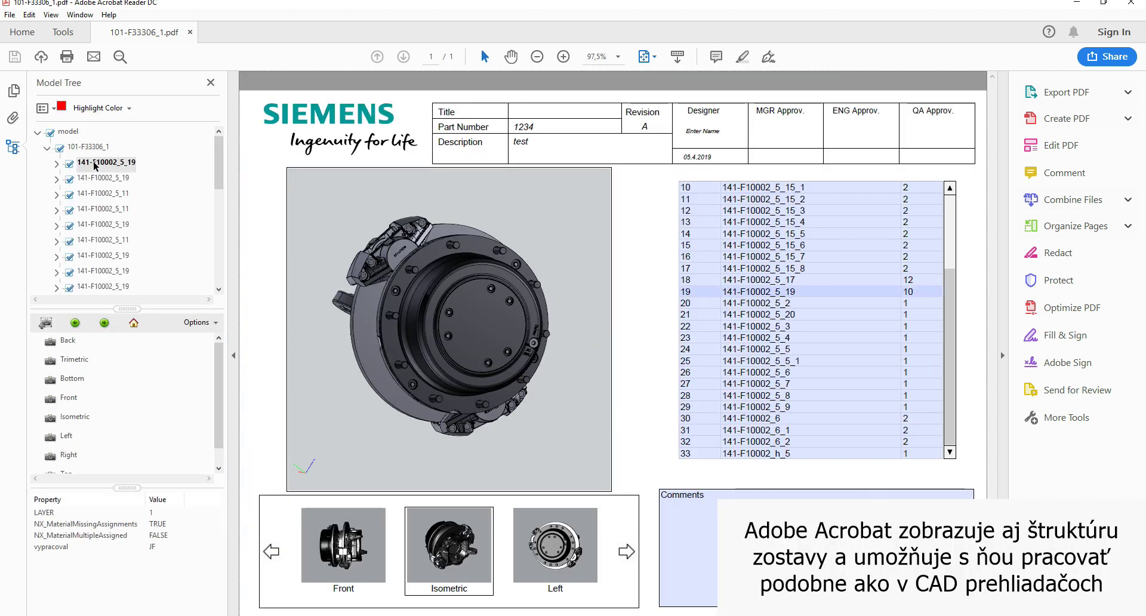
click(99, 209)
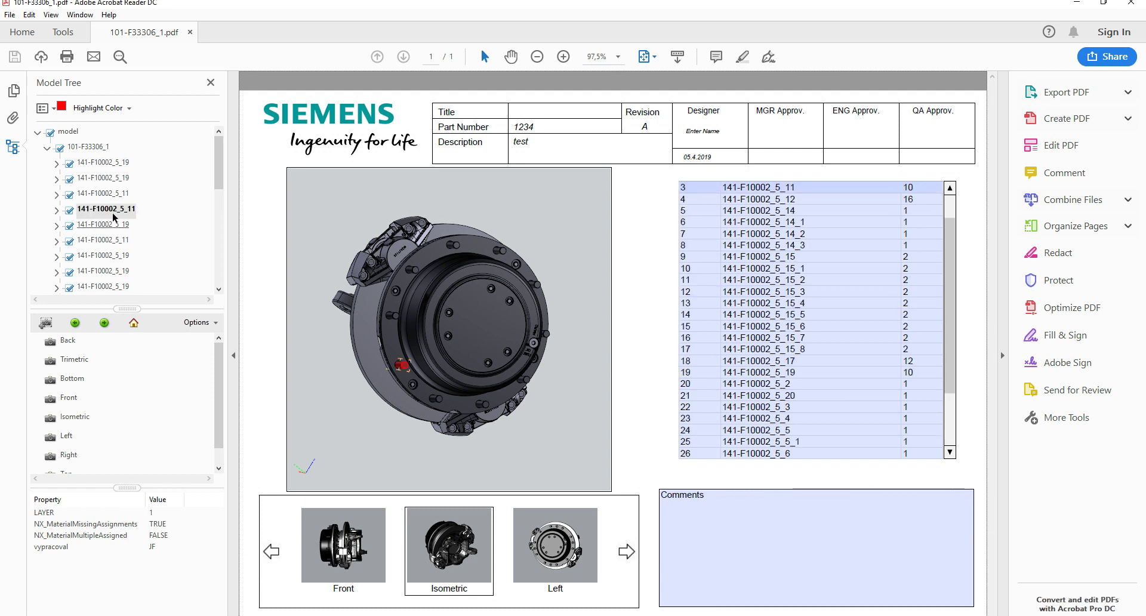
right_click(110, 197)
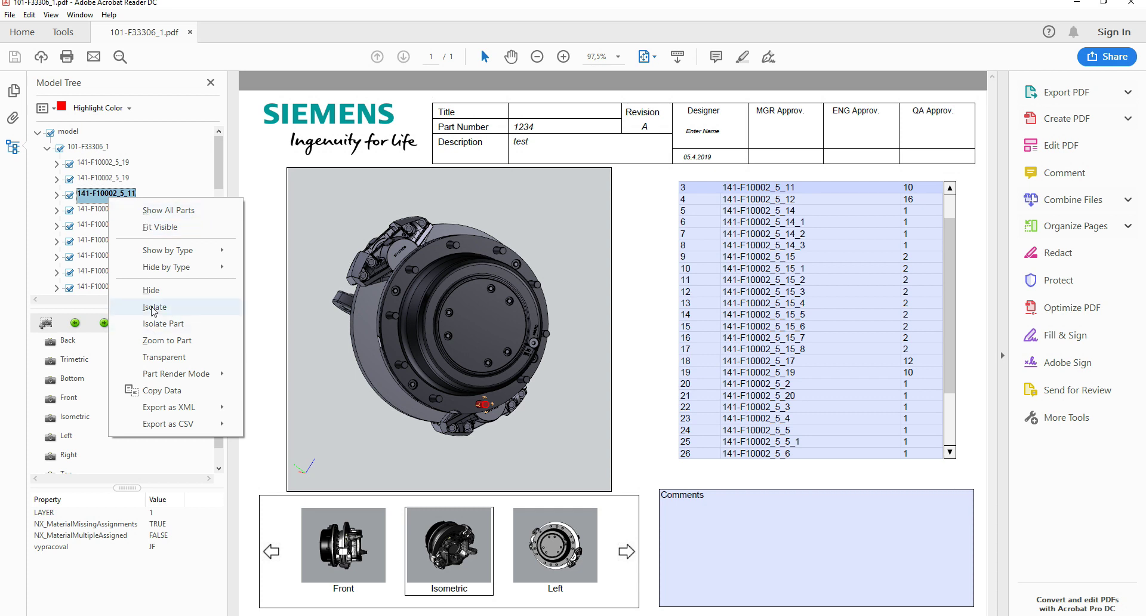
click(153, 308)
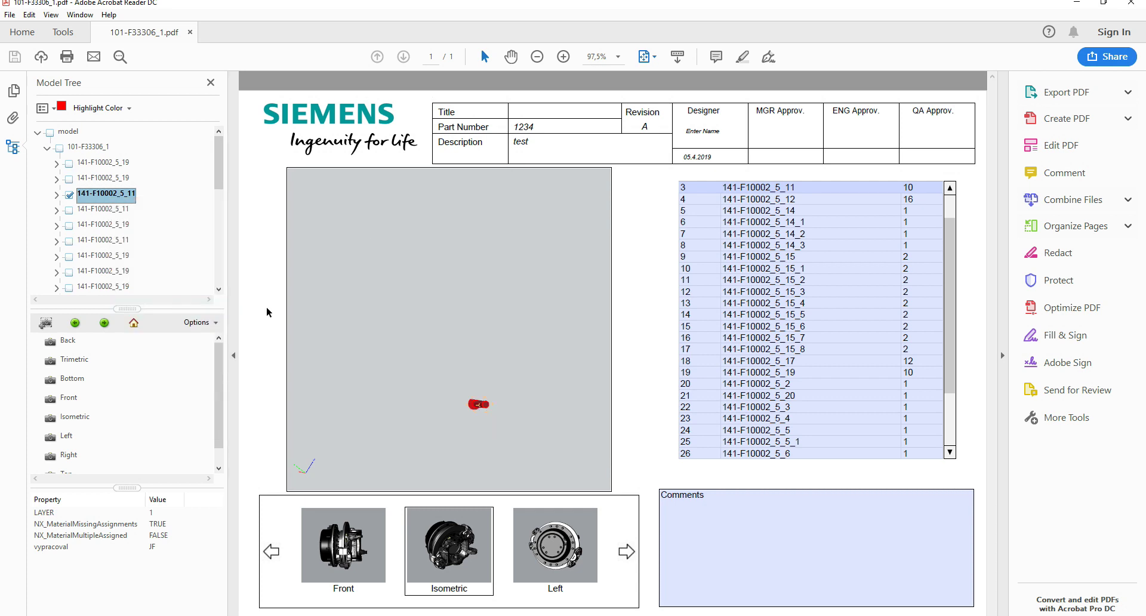
click(50, 132)
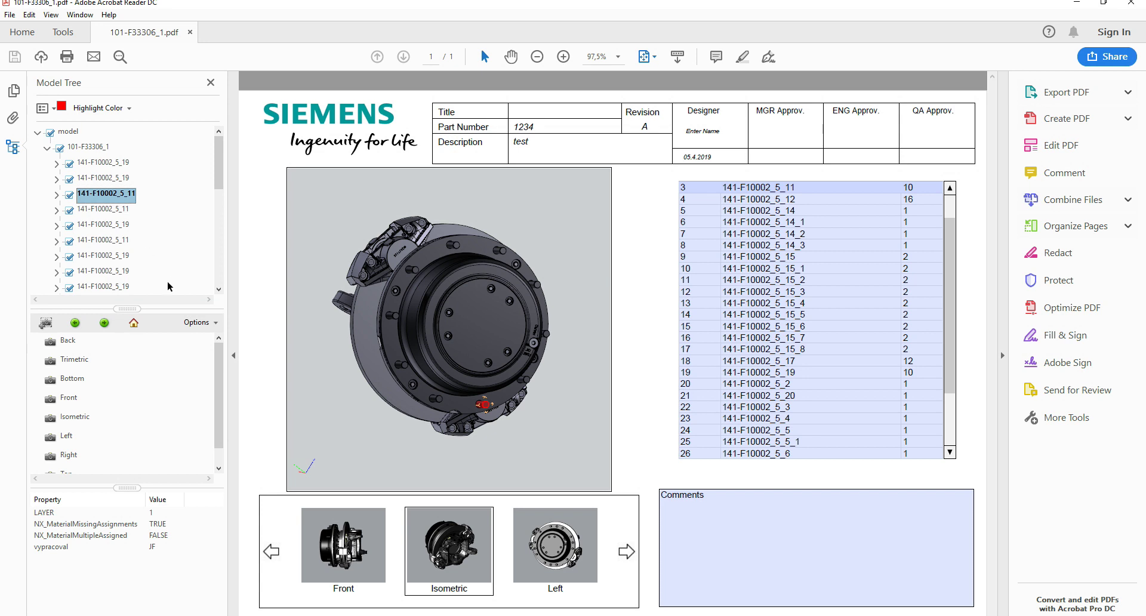
click(74, 361)
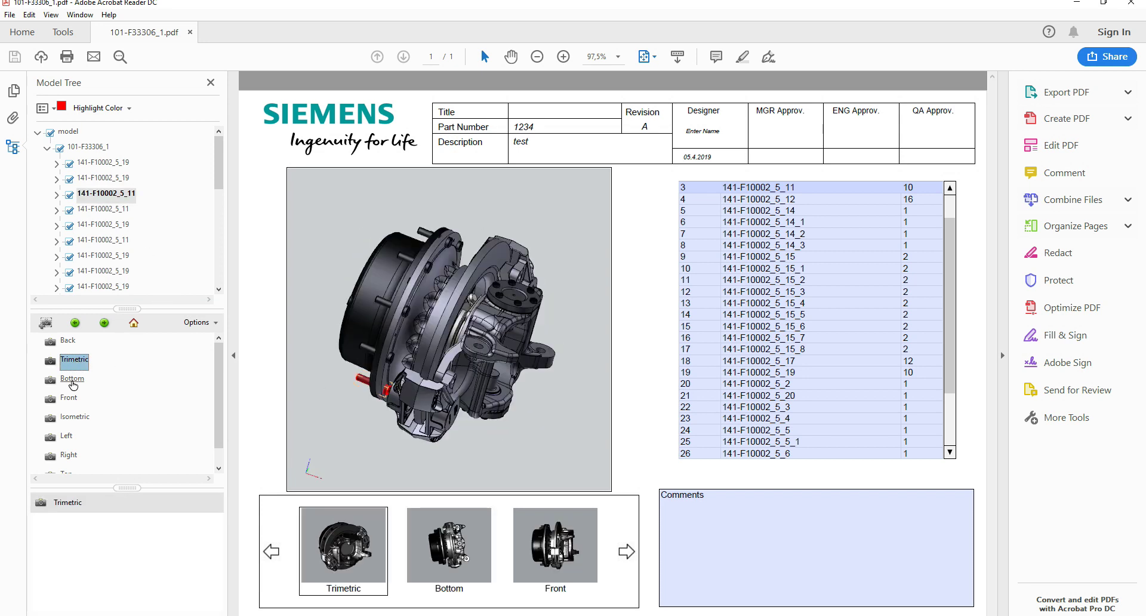
View the hub from Bottom and Front, rotate it, and show the 3D toolbar
click(72, 380)
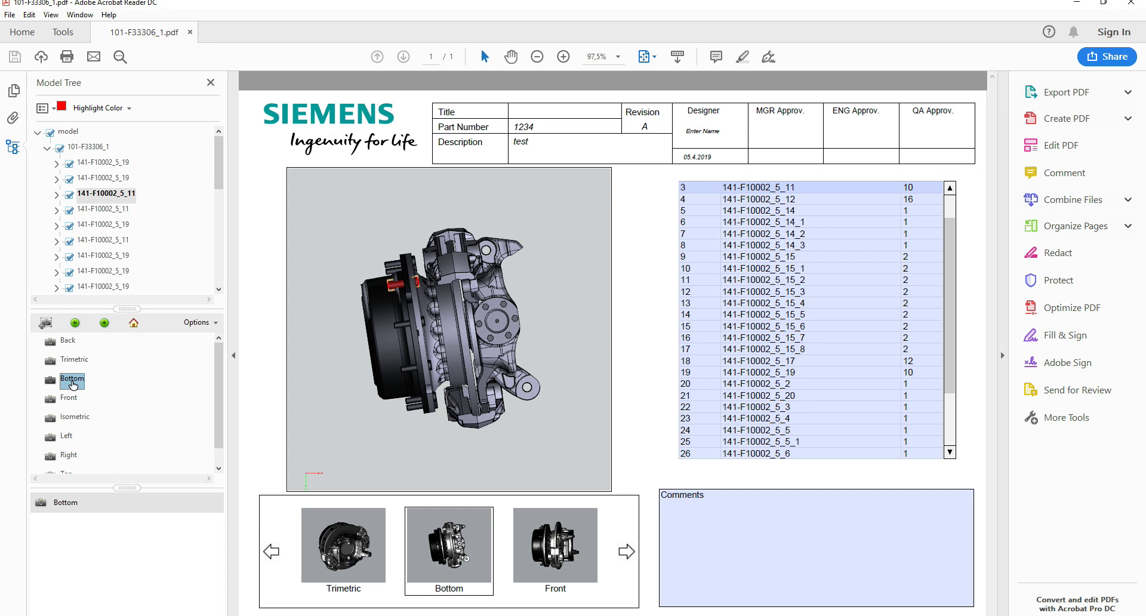
click(69, 398)
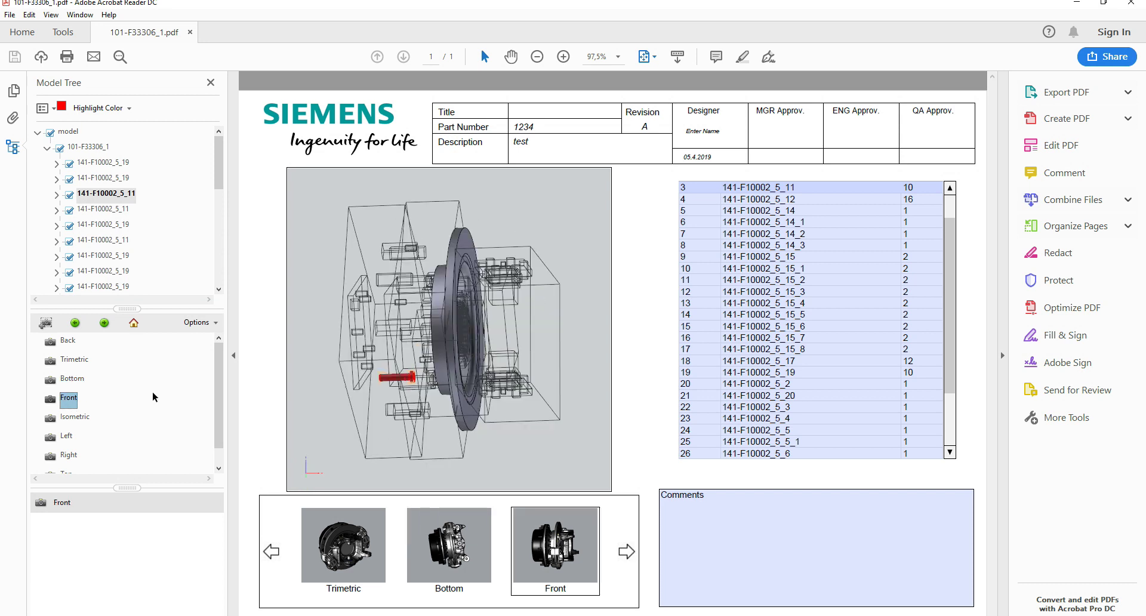
drag(342, 264, 361, 272)
right_click(346, 249)
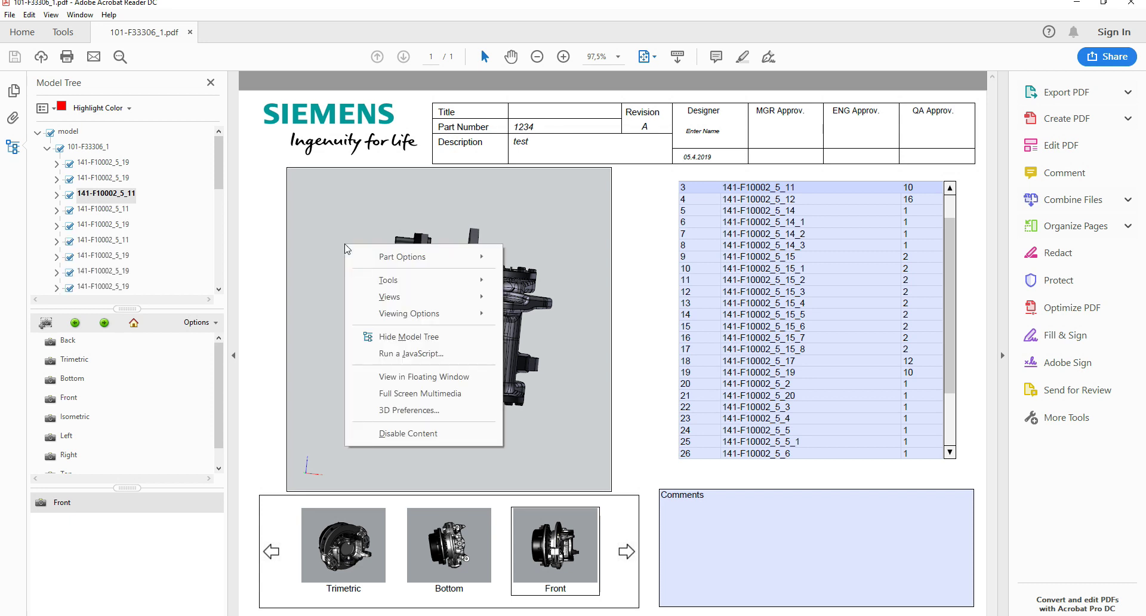
mouse_move(389, 281)
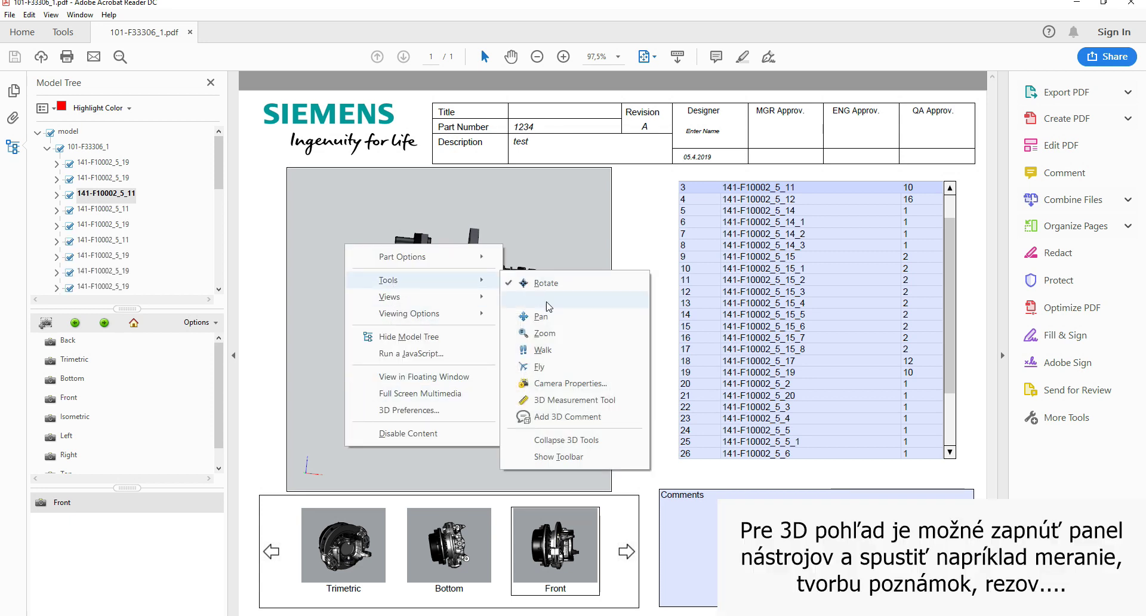
click(545, 457)
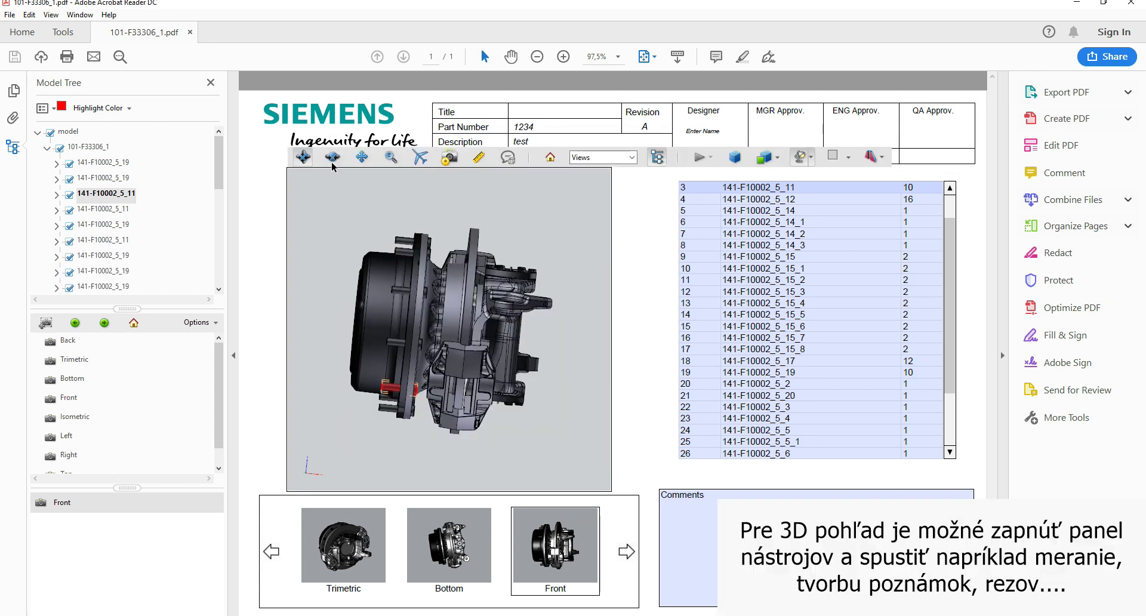
Measure a 97.649 mm distance between two points on the hub model
click(477, 159)
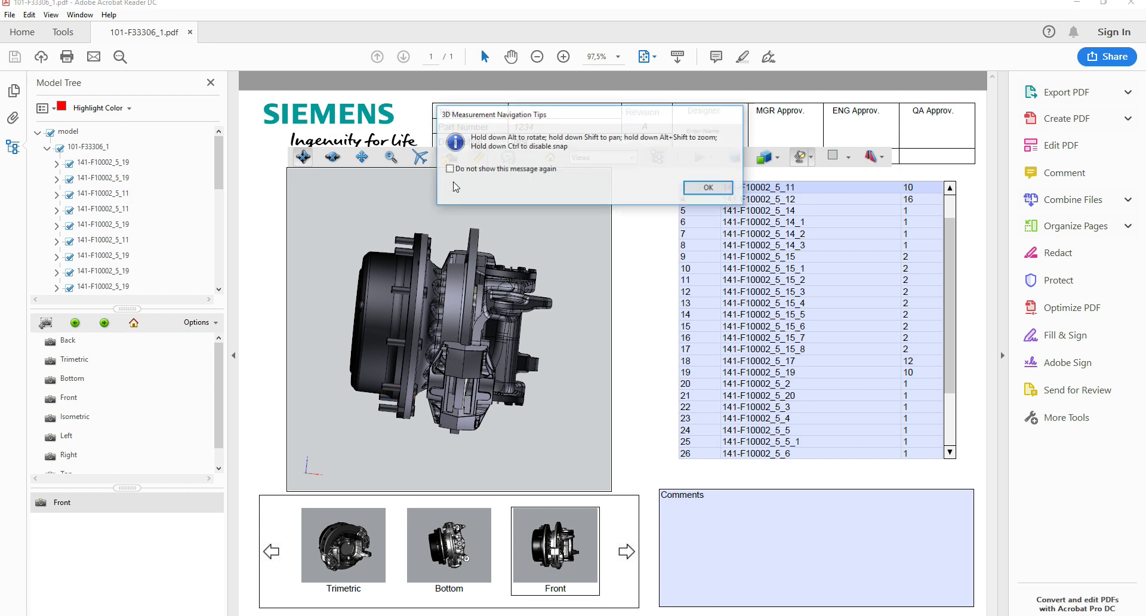
click(708, 188)
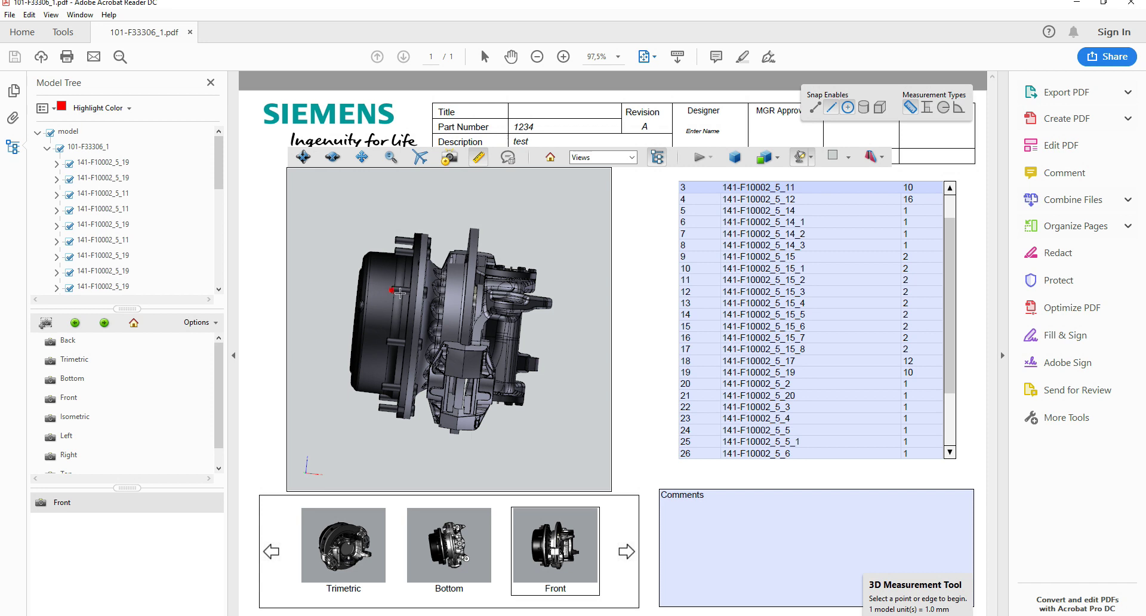
click(425, 295)
scroll(426, 295, up, 5)
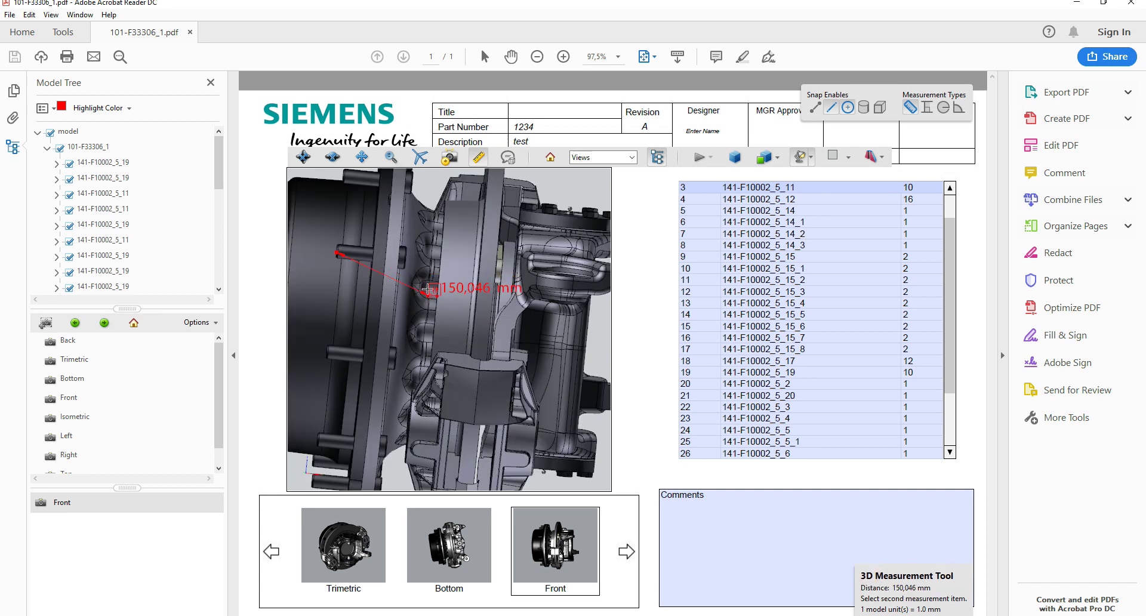
click(406, 259)
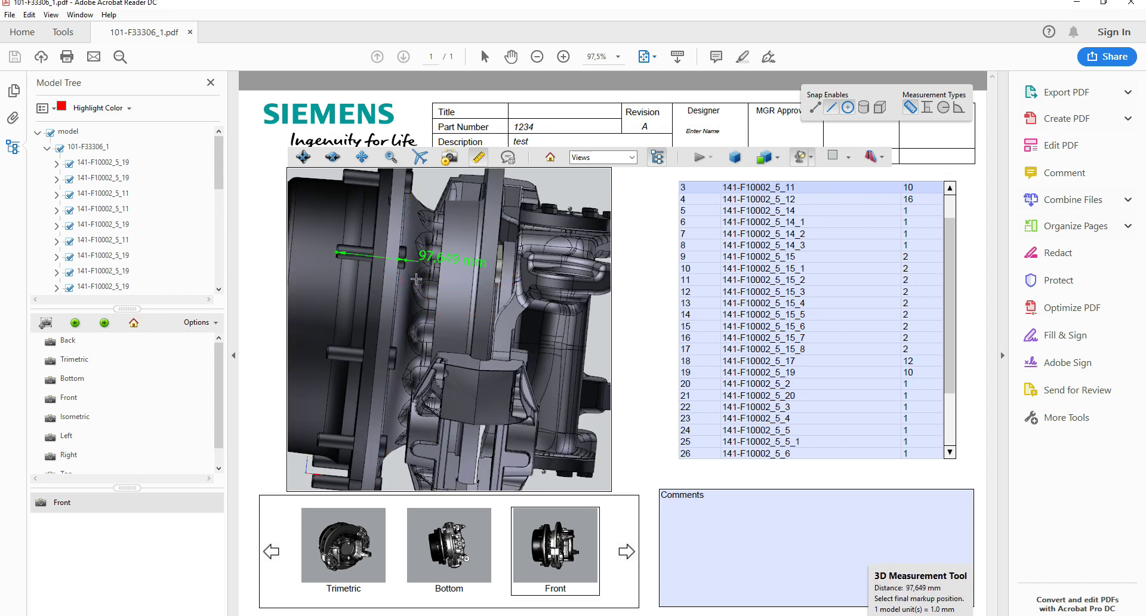
click(459, 301)
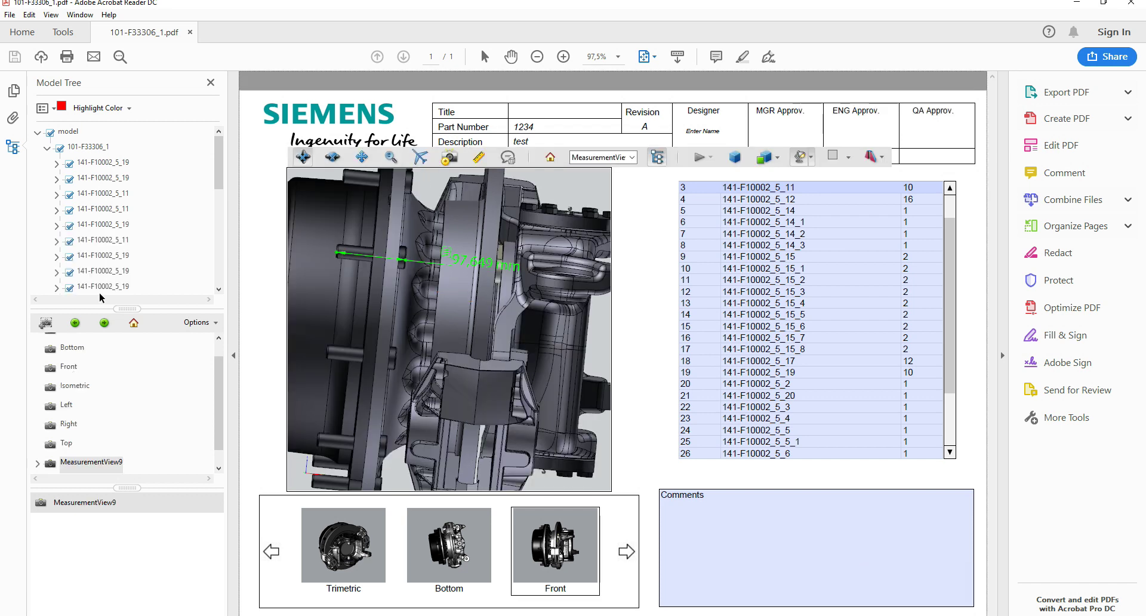
scroll(100, 280, down, 1)
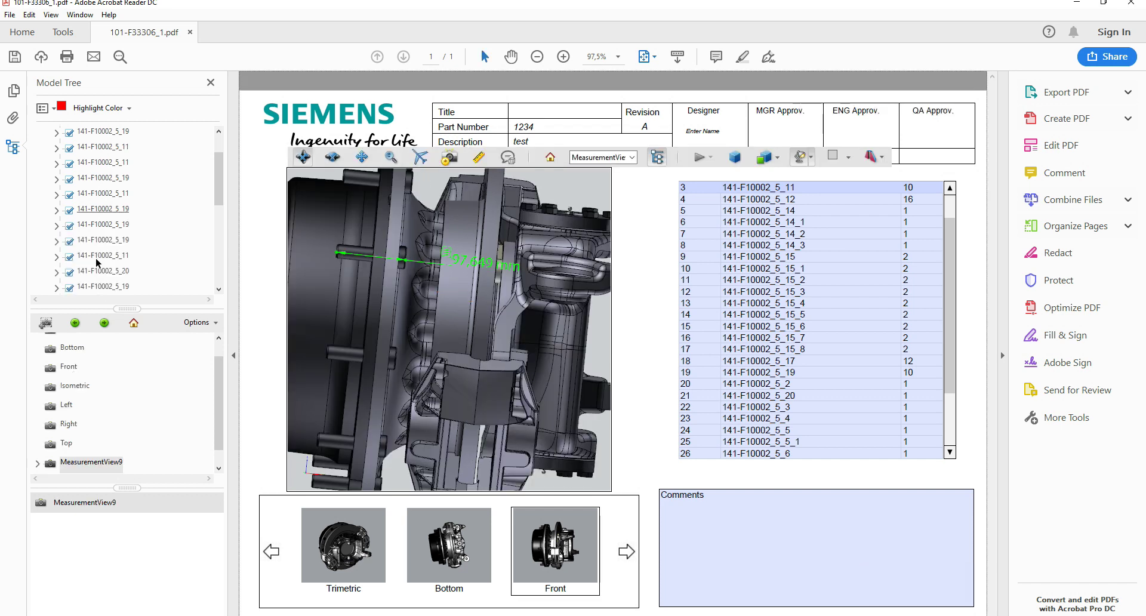
Delete Measurement1 under MeasurementView9 in the views list
double_click(77, 462)
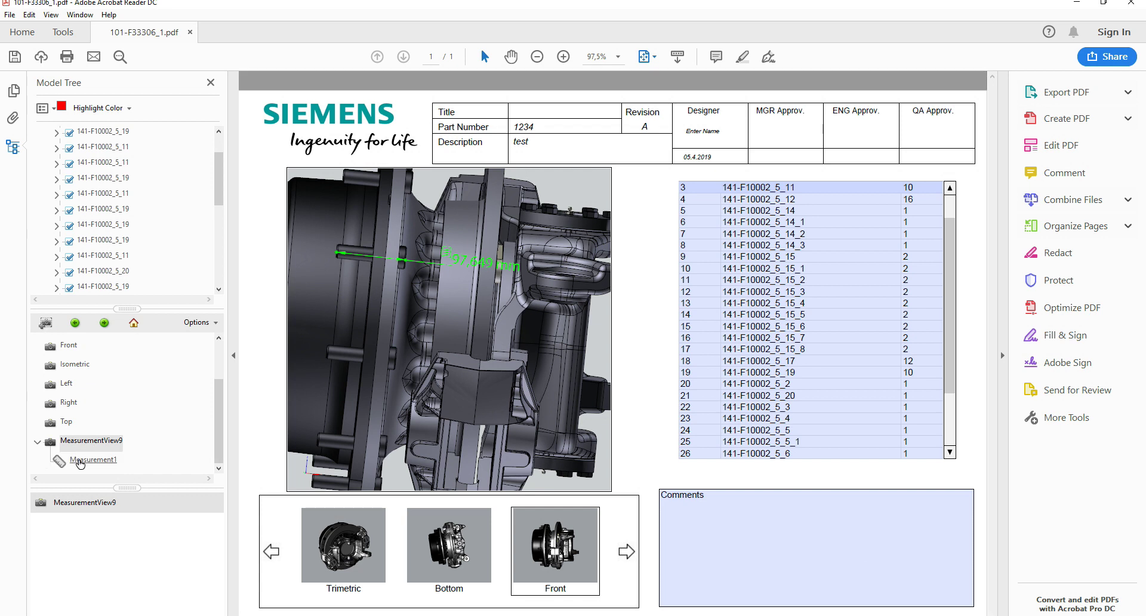
right_click(80, 463)
click(125, 227)
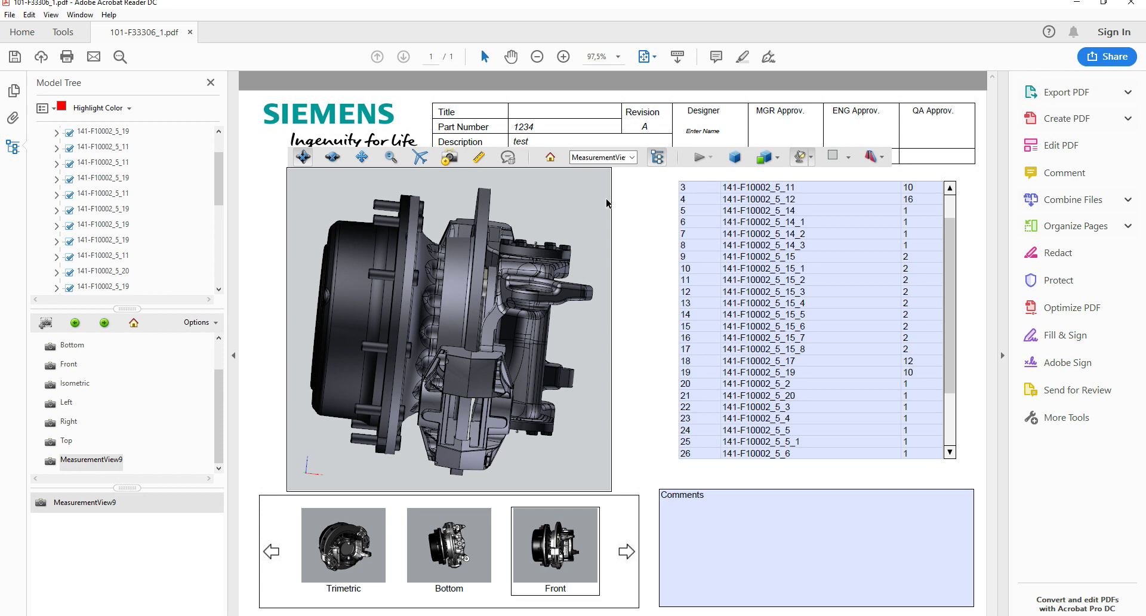
Turn on a cross section of the hub model and bring up its properties
click(871, 157)
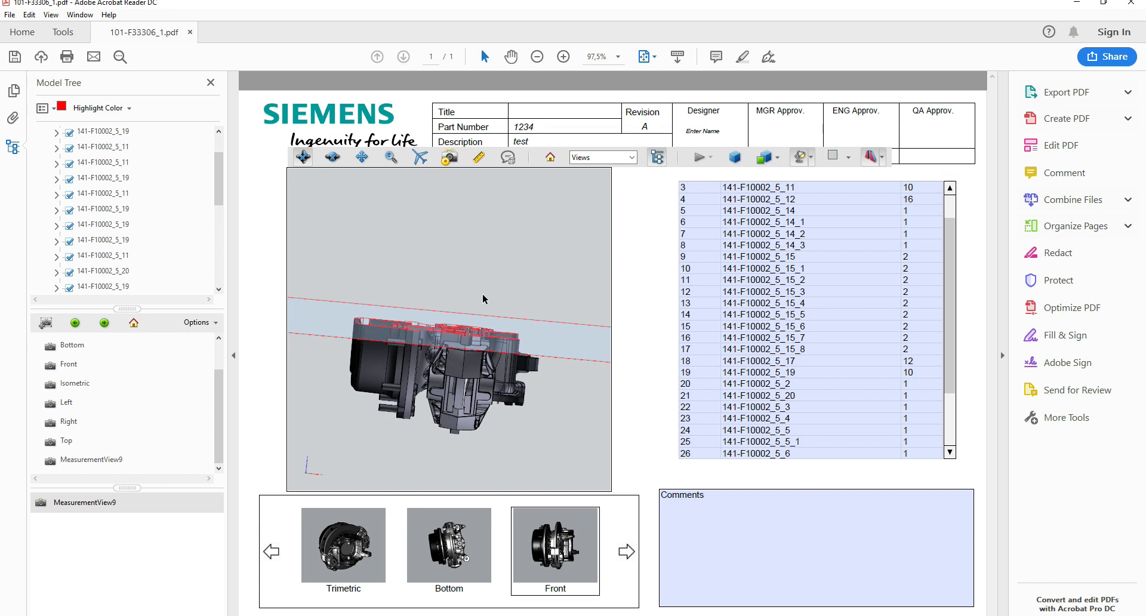
drag(484, 299, 481, 315)
click(848, 157)
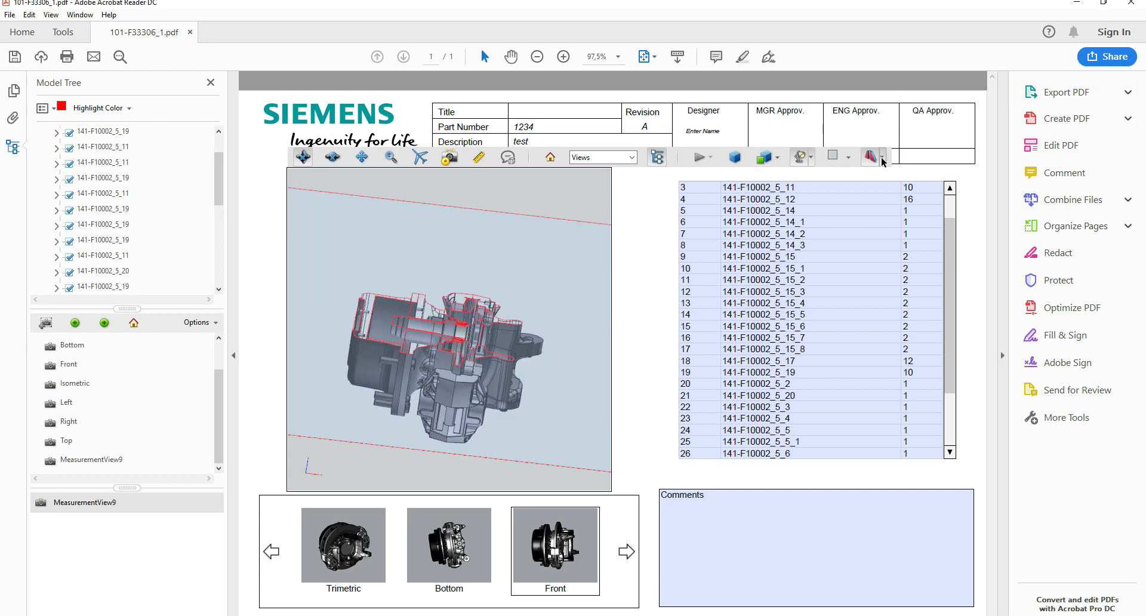
click(944, 197)
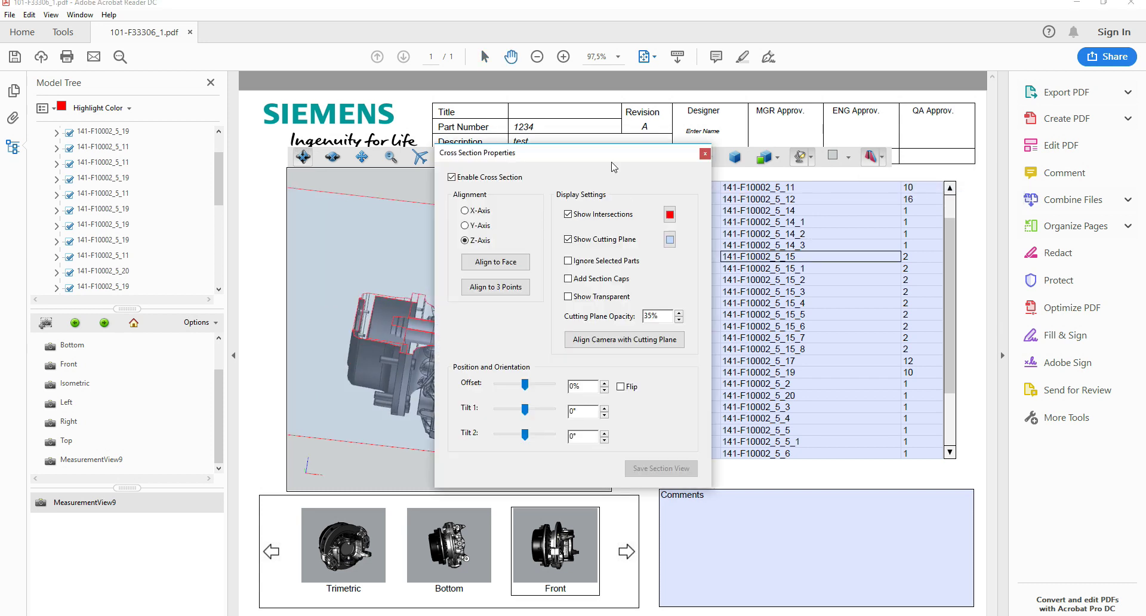
drag(615, 157, 821, 166)
Add section caps, set 15% offset and 21° tilt, without intersection outlines
click(774, 222)
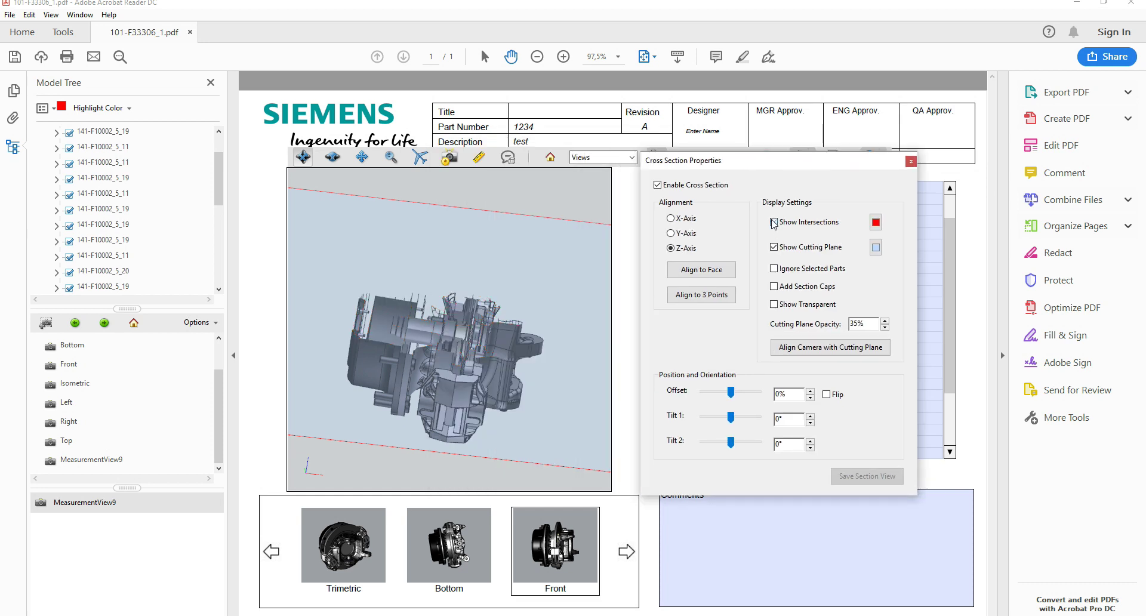
click(774, 222)
click(774, 247)
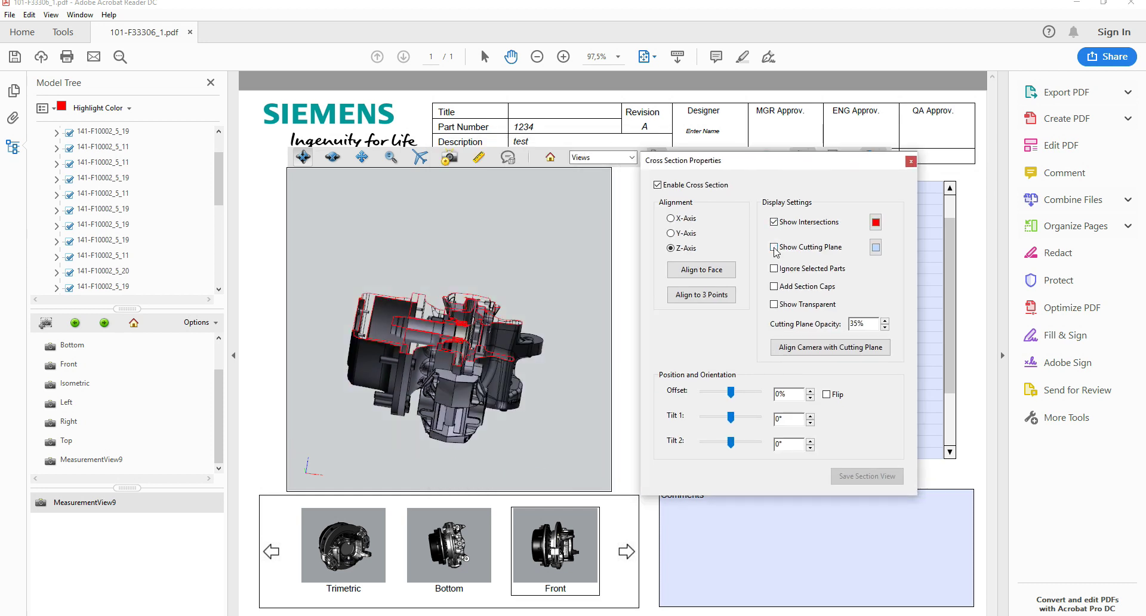
click(775, 247)
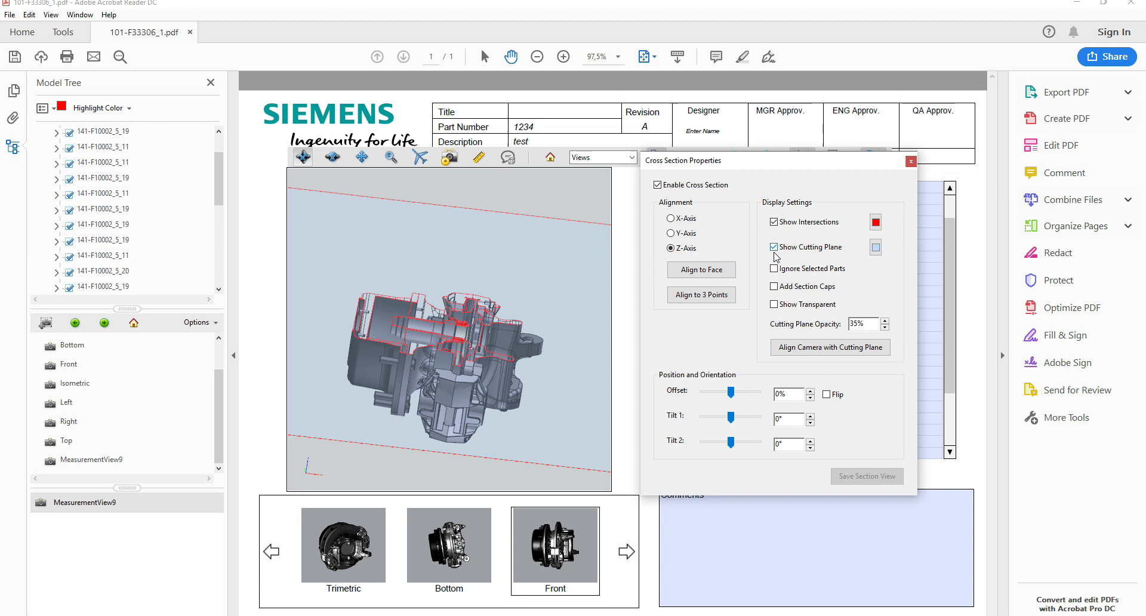
click(775, 286)
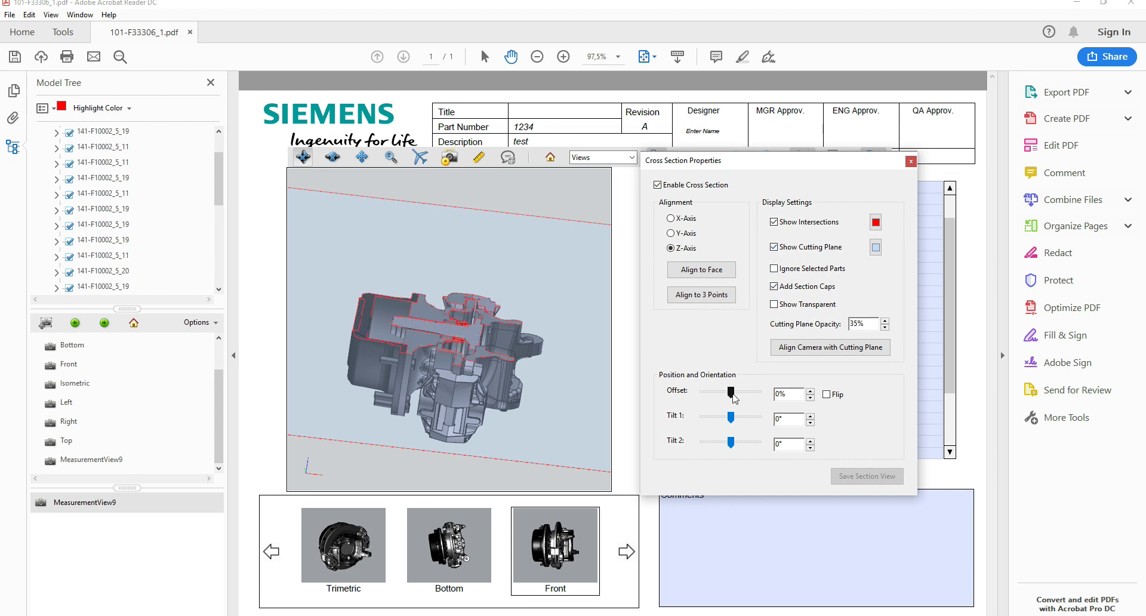
mouse_move(734, 395)
mouse_down()
mouse_move(723, 395)
mouse_move(738, 393)
mouse_move(737, 421)
mouse_up()
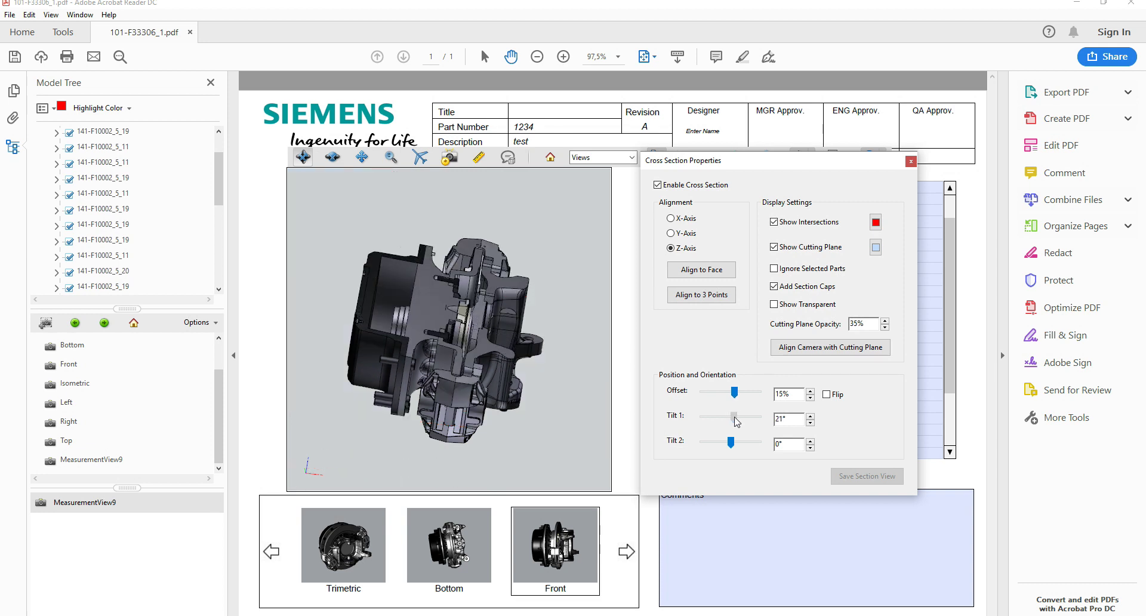
click(775, 304)
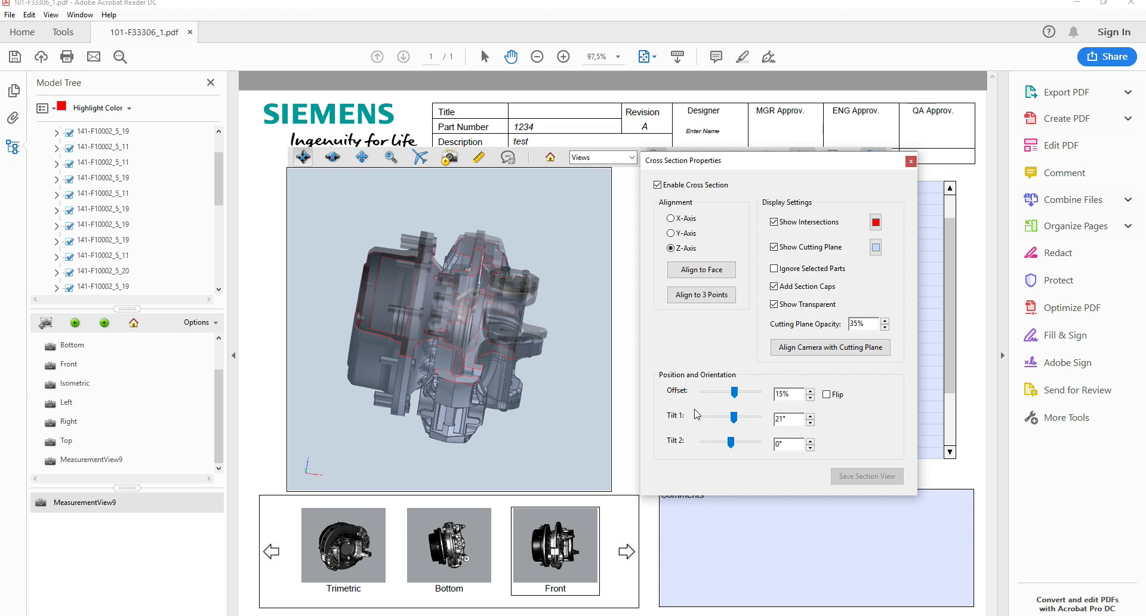
click(774, 304)
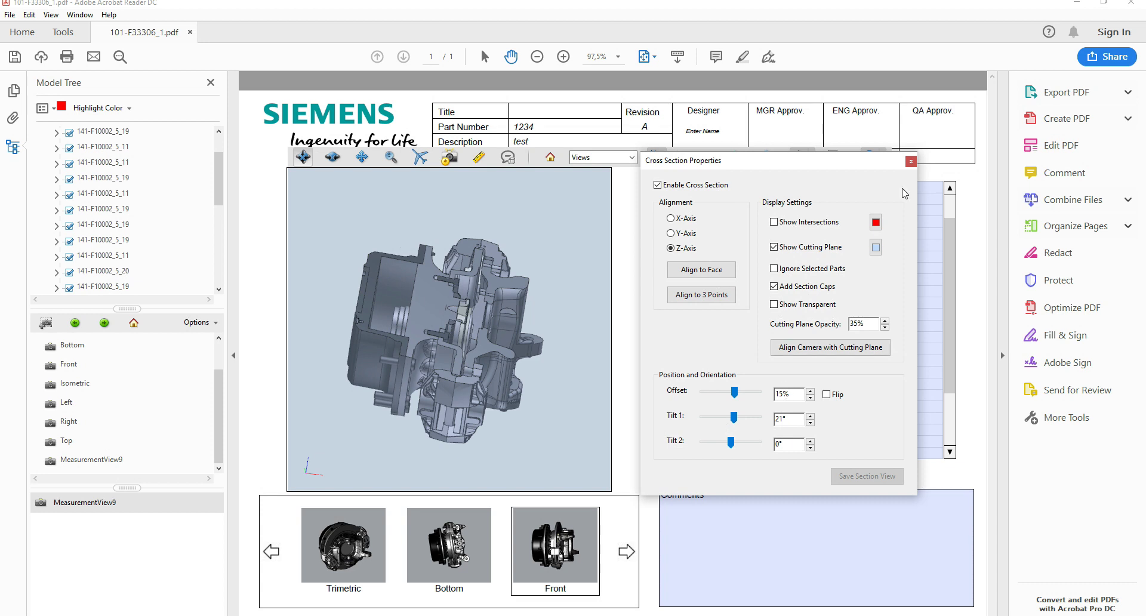
click(911, 162)
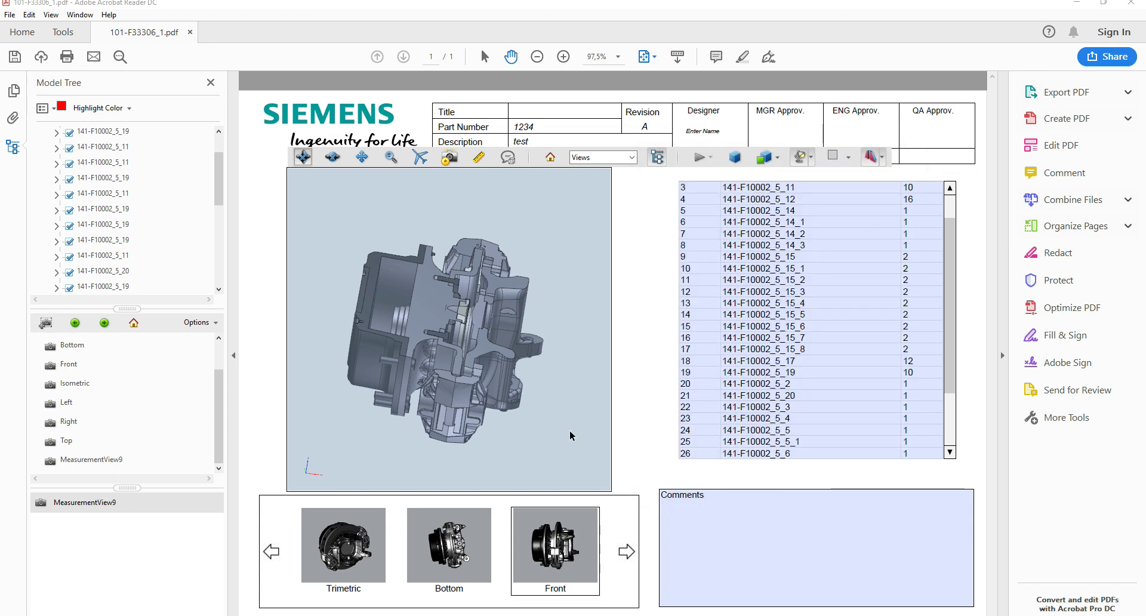
View the attached 16-page NX_overview.pdf in its own tab, then switch back to 101-F33306_1.pdf
drag(472, 375, 452, 404)
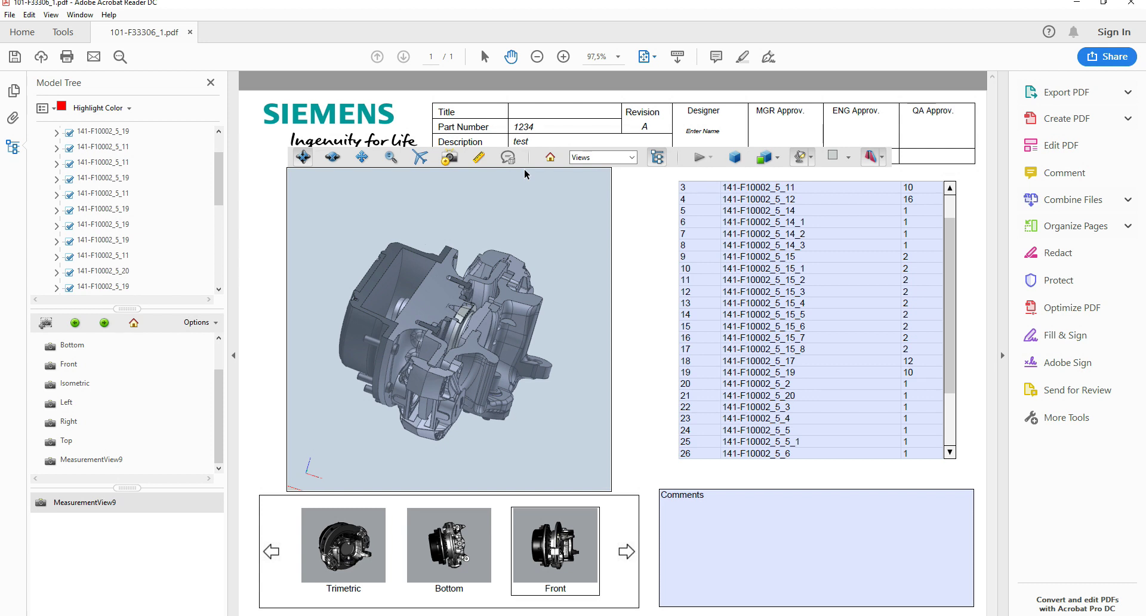
click(13, 118)
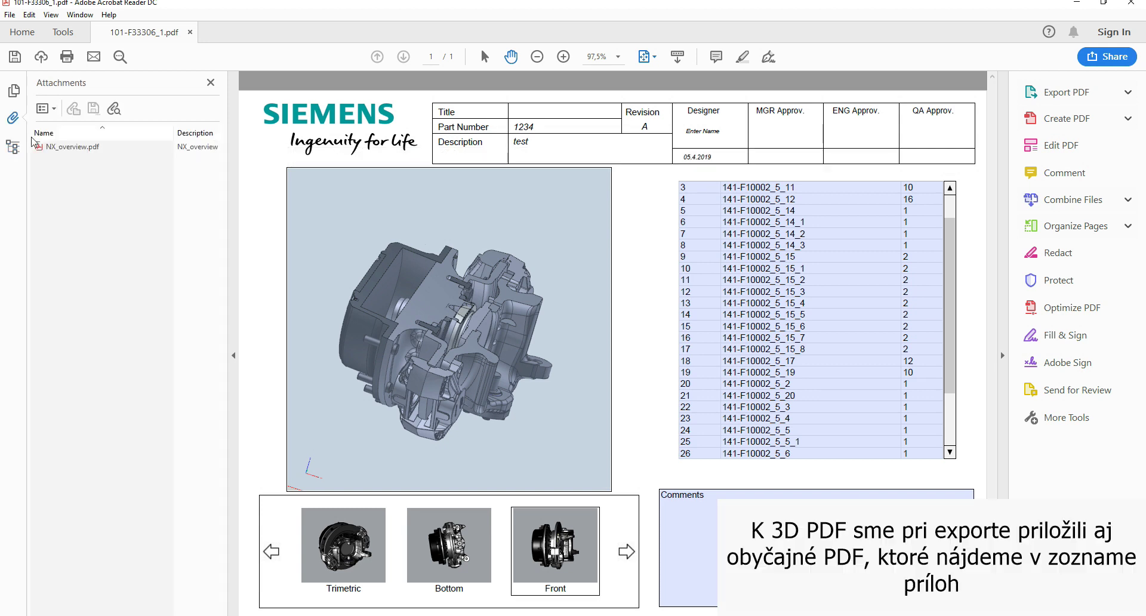
double_click(66, 149)
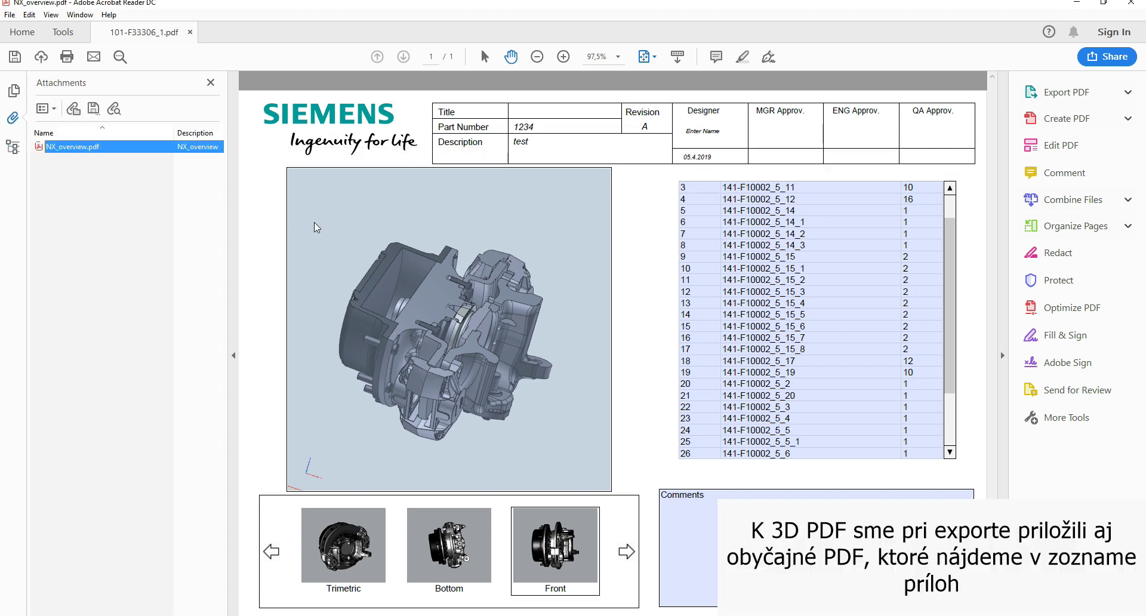
scroll(422, 335, down, 3)
scroll(422, 335, down, 5)
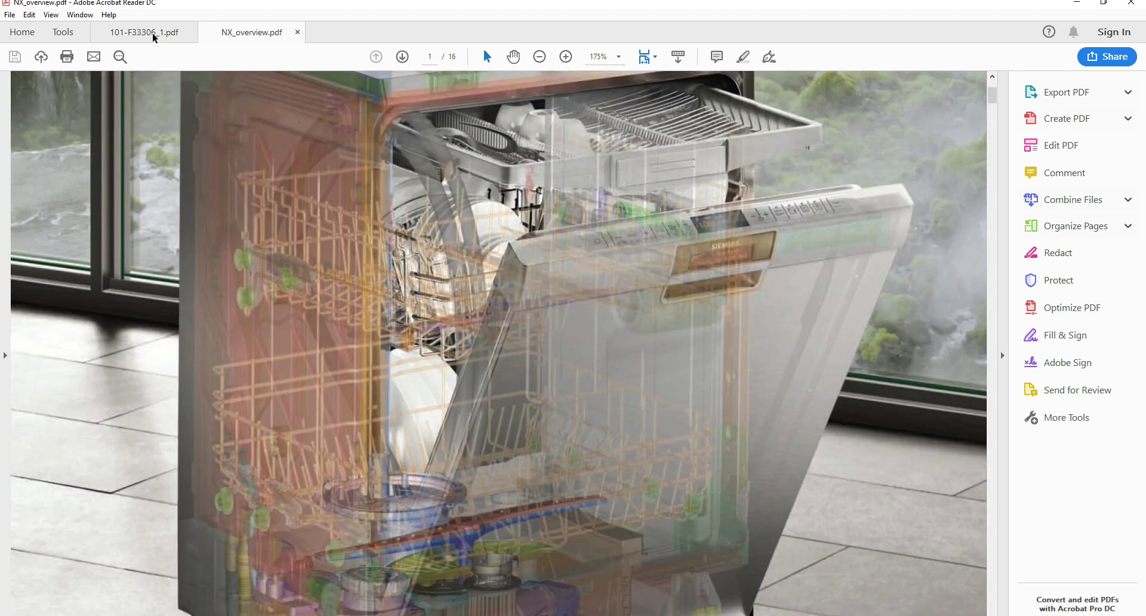
click(153, 33)
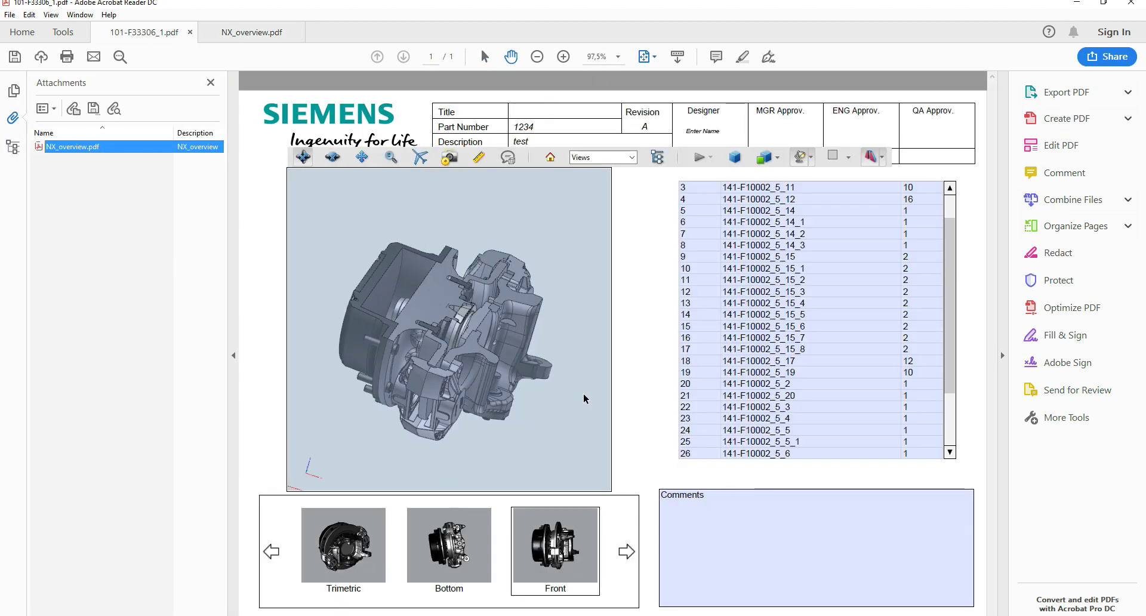
Overwrite the Comments field text beneath the parts list with 'NX 3D PDF'
click(689, 499)
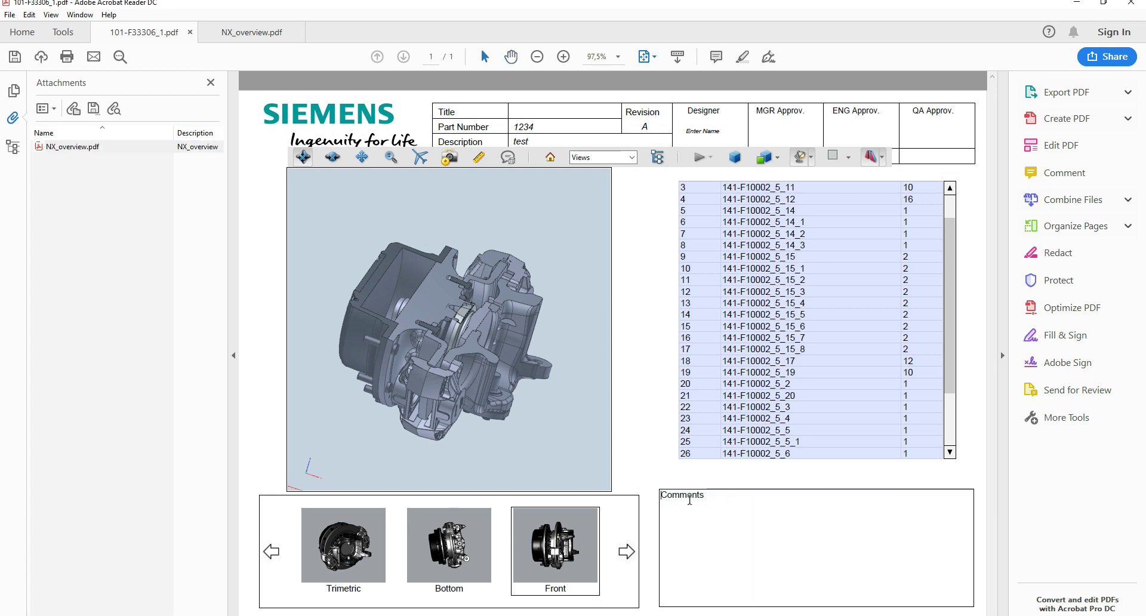
drag(715, 496, 607, 507)
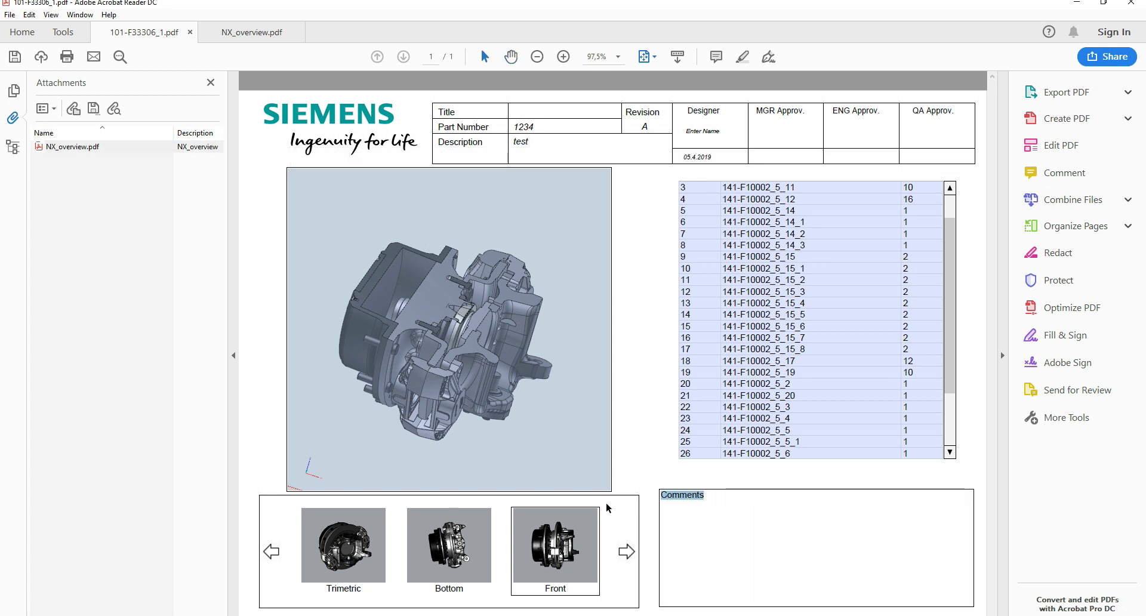
text(NX 3)
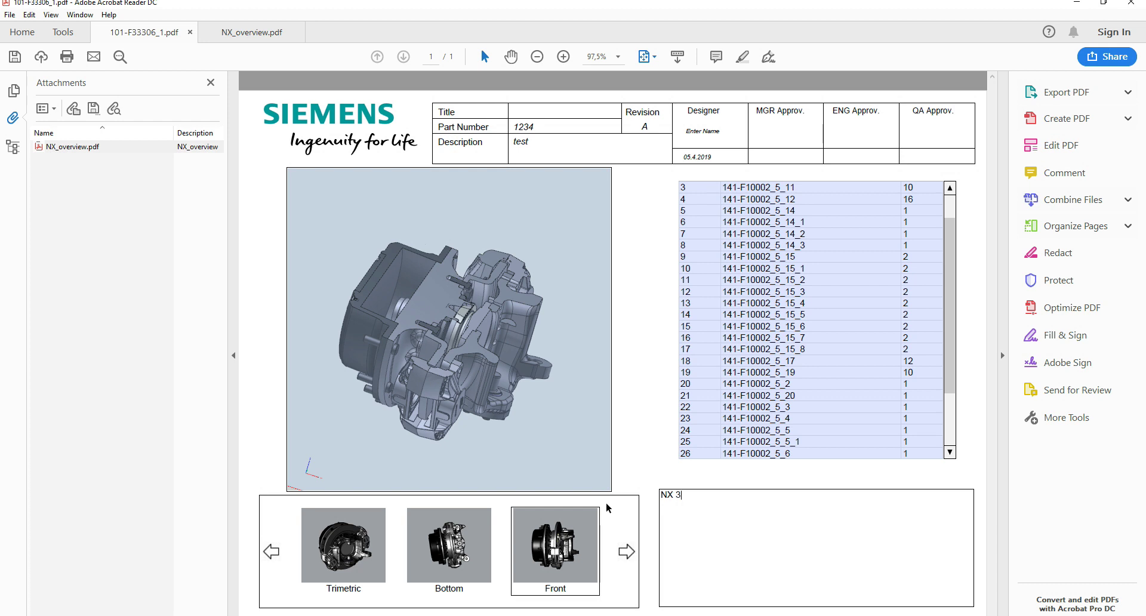
text(D PDF)
click(647, 459)
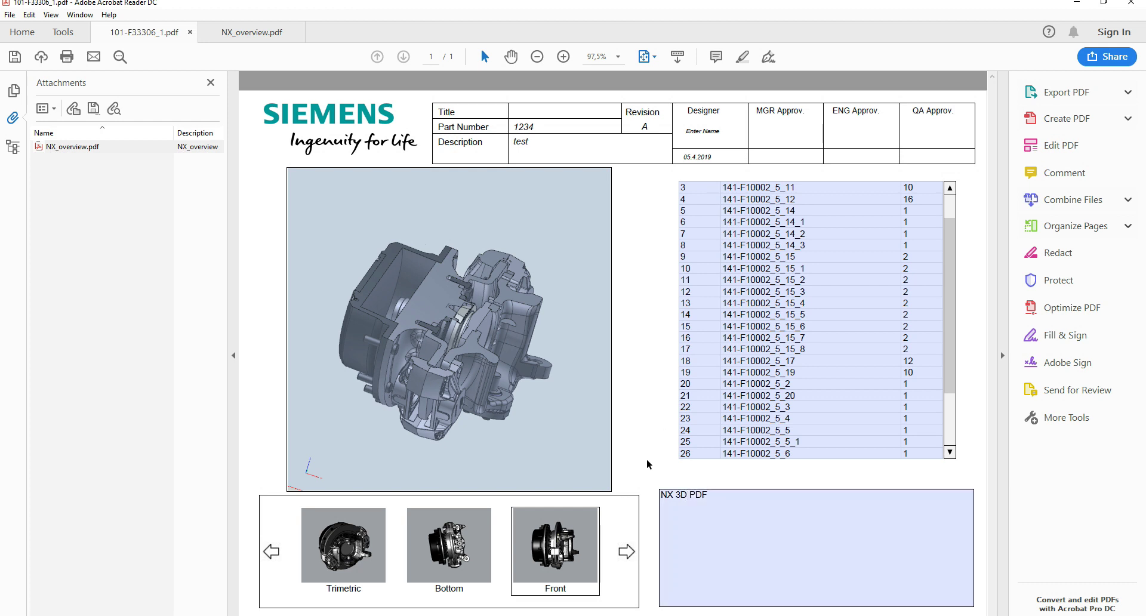